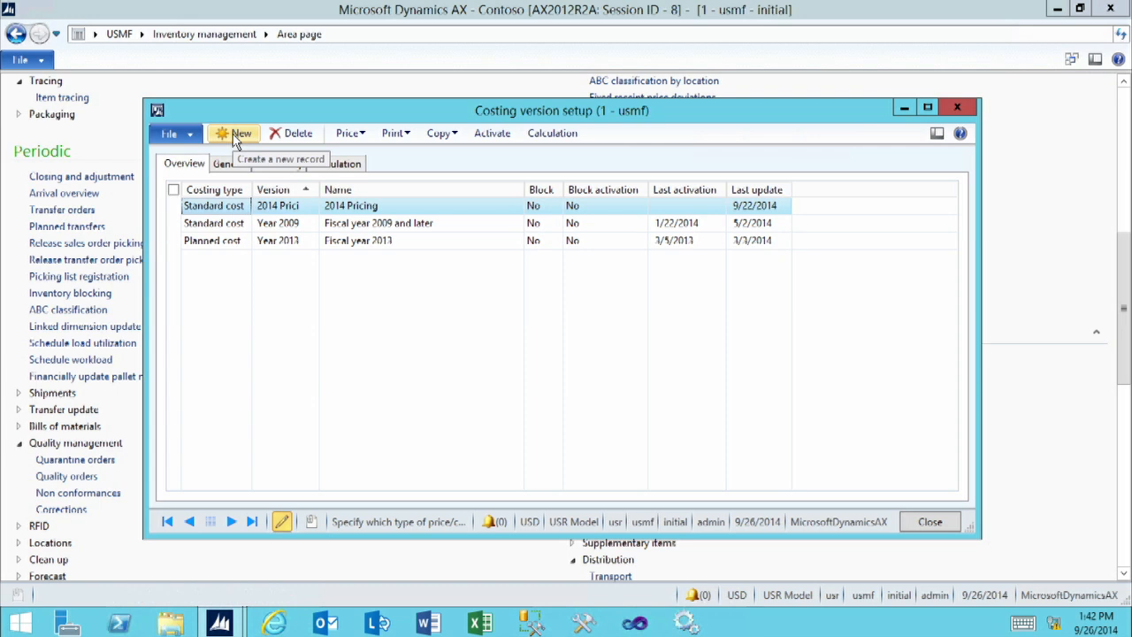
# - Create a Standard cost costing version with version 2014COST and name 2014 Standard Costs
pyautogui.click(235, 137)
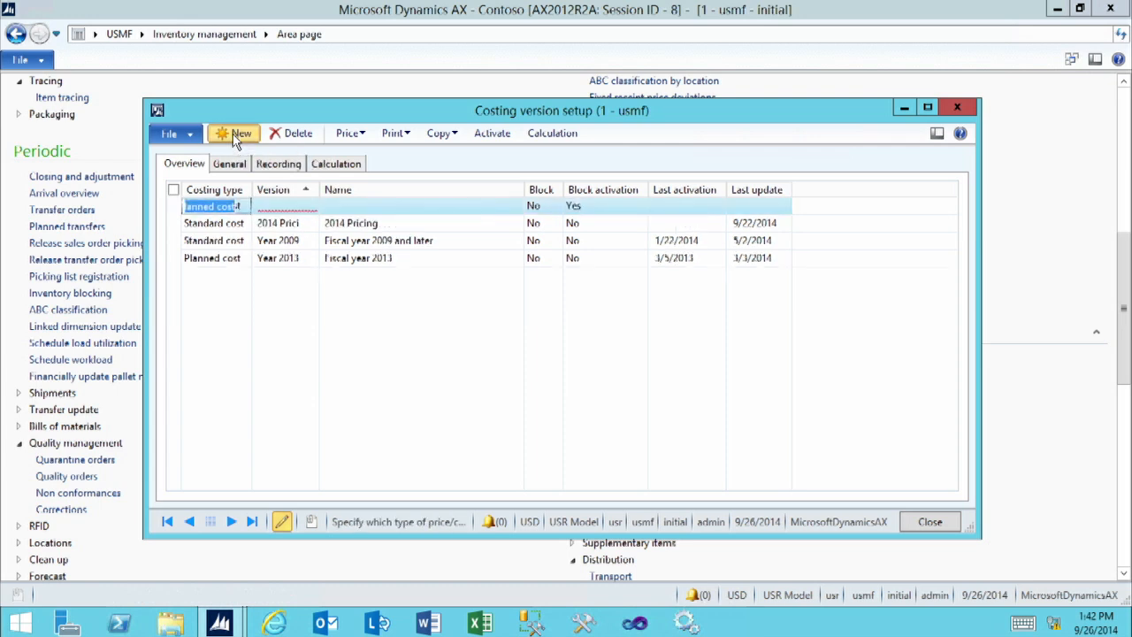
pyautogui.click(244, 207)
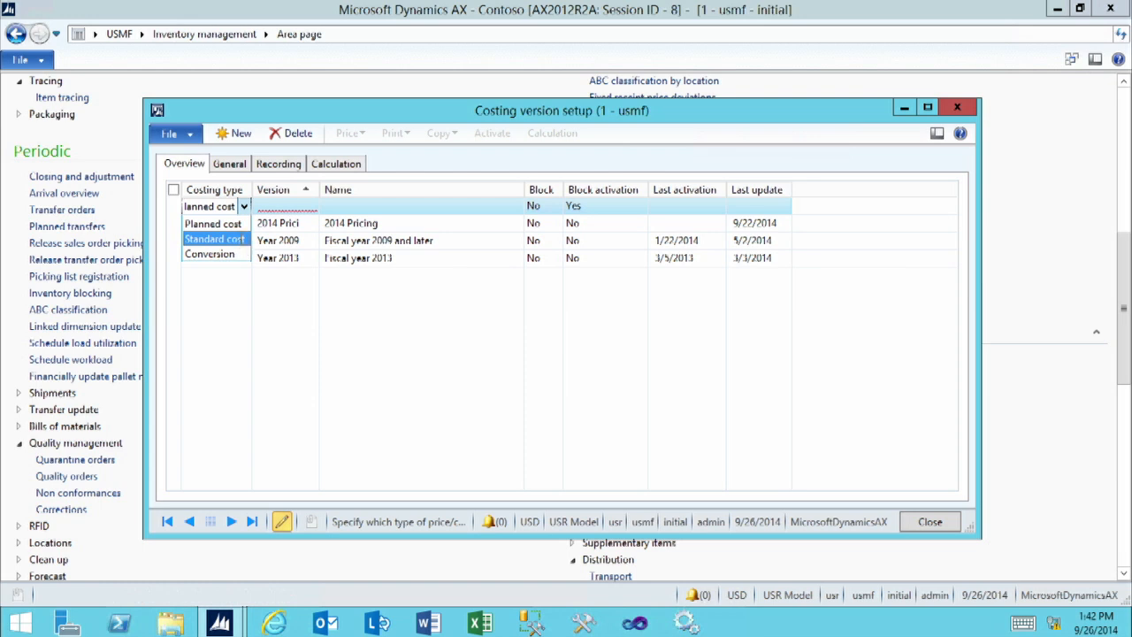
pyautogui.click(240, 240)
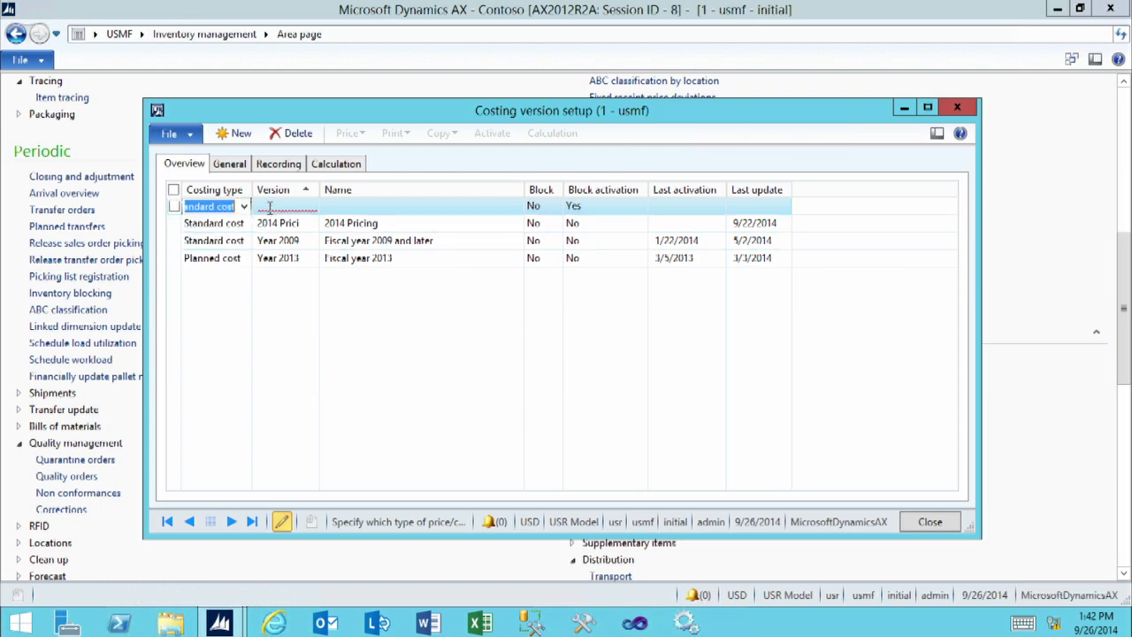
pyautogui.click(271, 206)
pyautogui.write('2014')
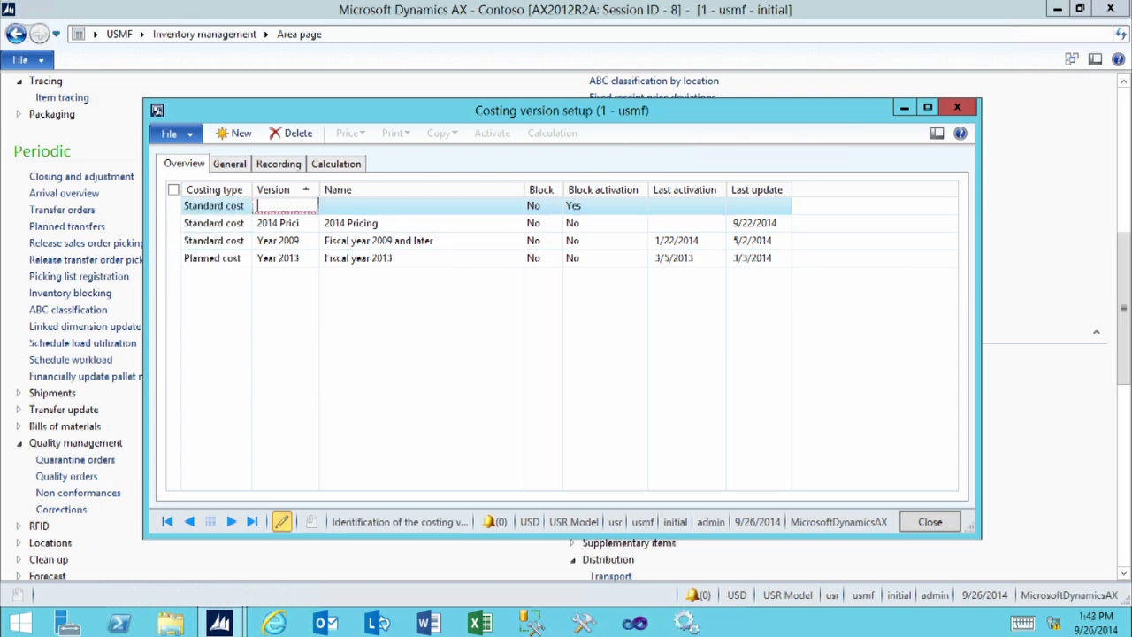
pyautogui.write('COST')
pyautogui.press('Tab')
pyautogui.write('2')
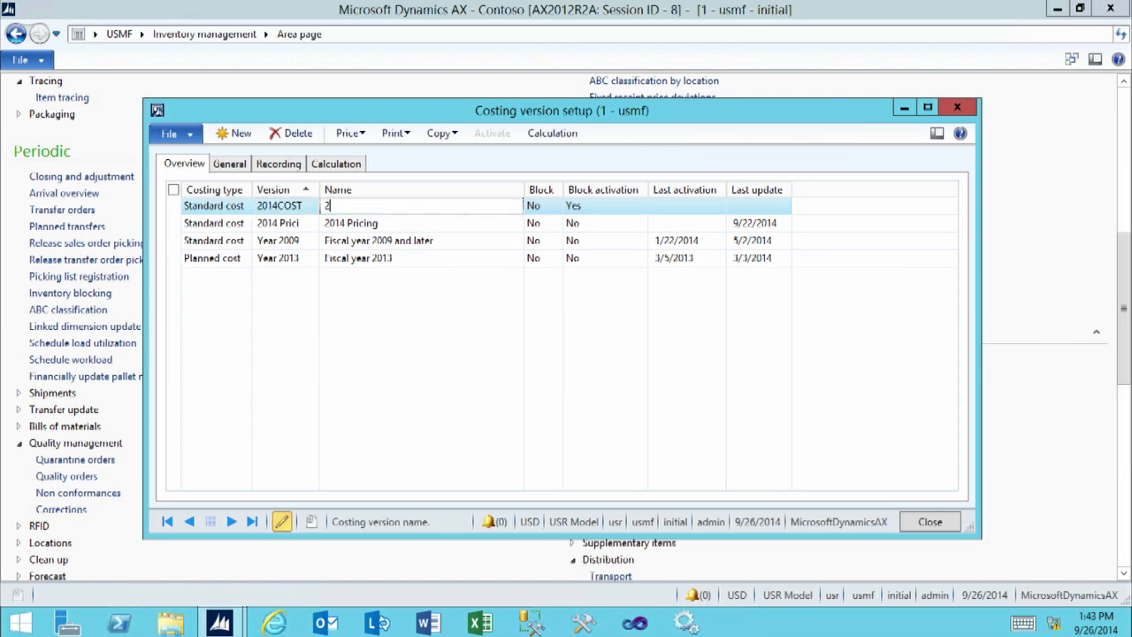
pyautogui.write('014 Standard Cost')
pyautogui.write('s')
pyautogui.press('Tab')
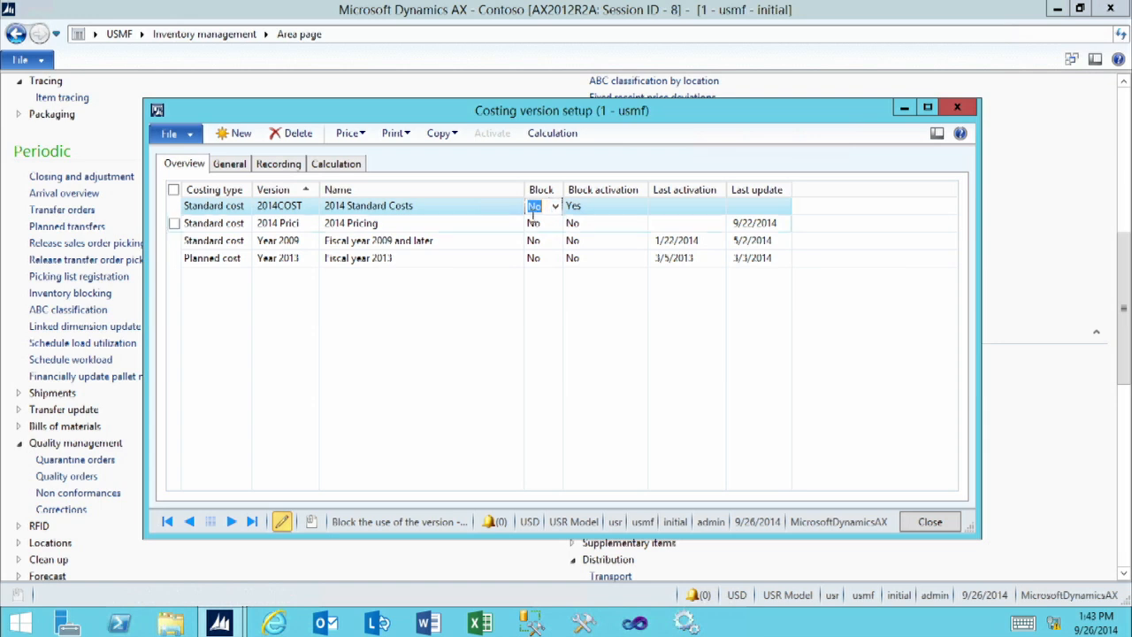
# - Leave Block at No for the 2014COST version and set Block activation to No
pyautogui.click(556, 206)
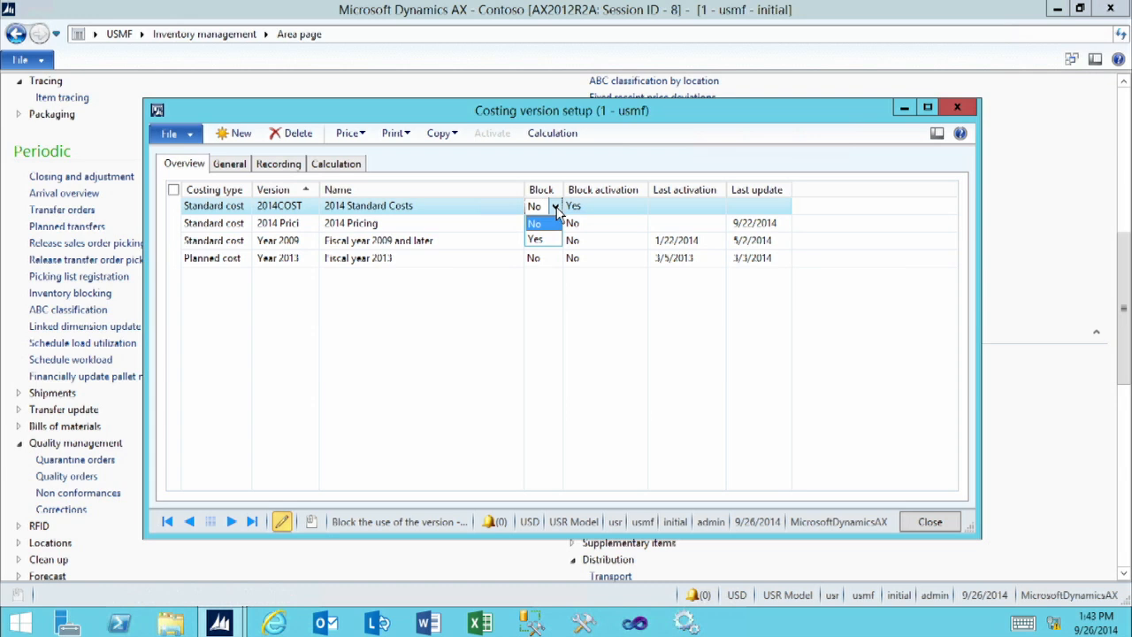
pyautogui.click(555, 207)
pyautogui.click(599, 210)
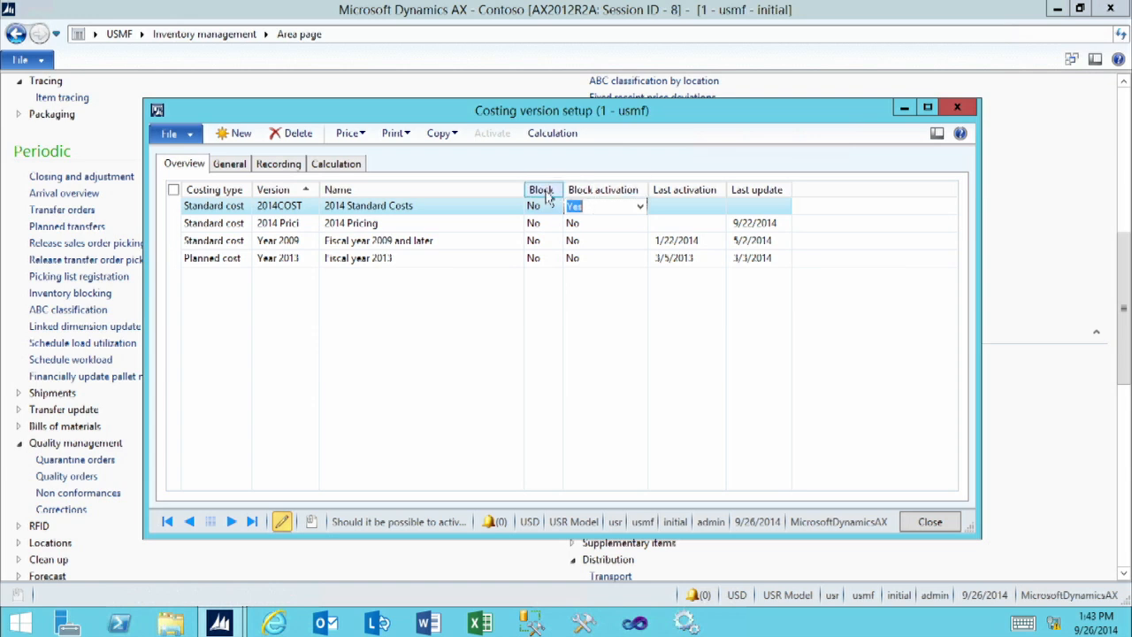
pyautogui.click(640, 211)
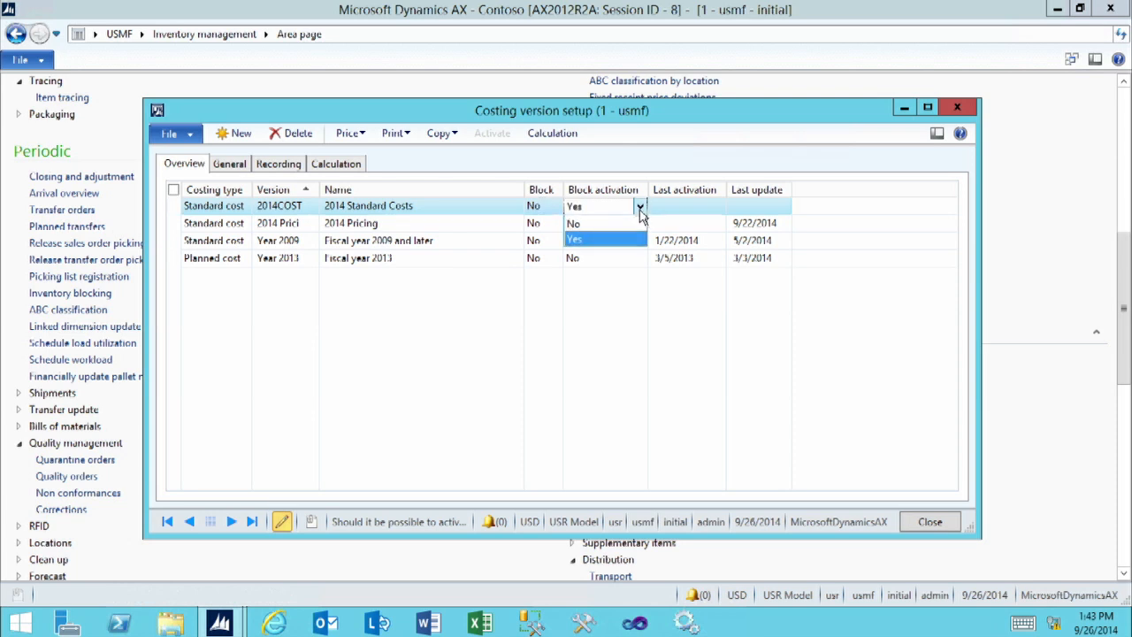
pyautogui.click(570, 223)
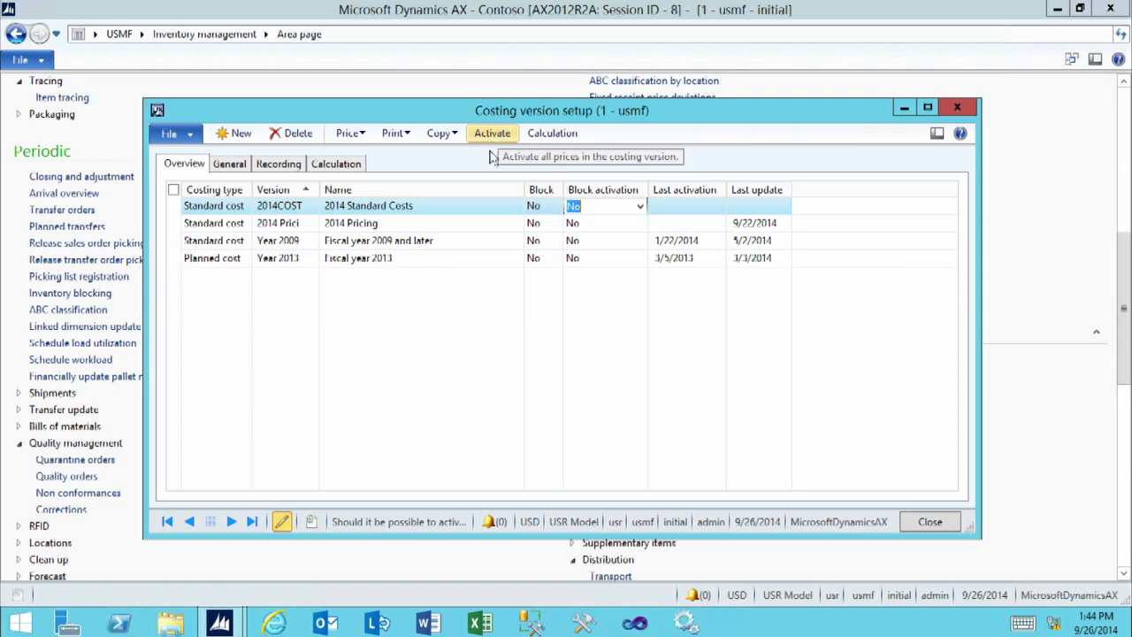
pyautogui.click(695, 215)
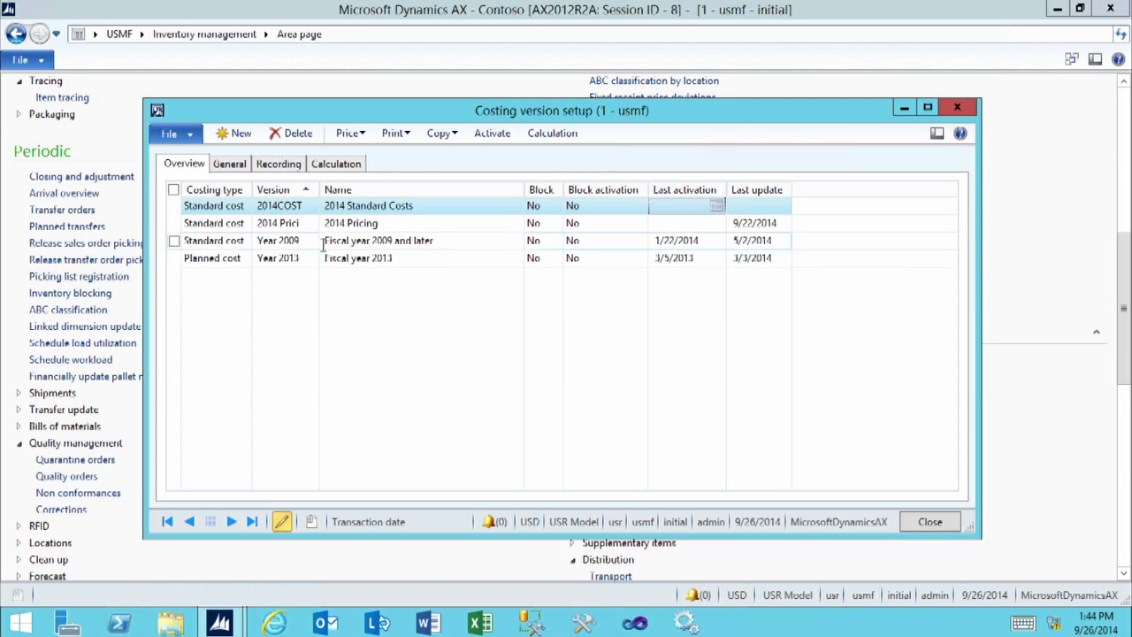
# - In the 2014COST version's recording settings, disallow the purchase price and sales price types, leaving only cost price allowed
pyautogui.click(229, 164)
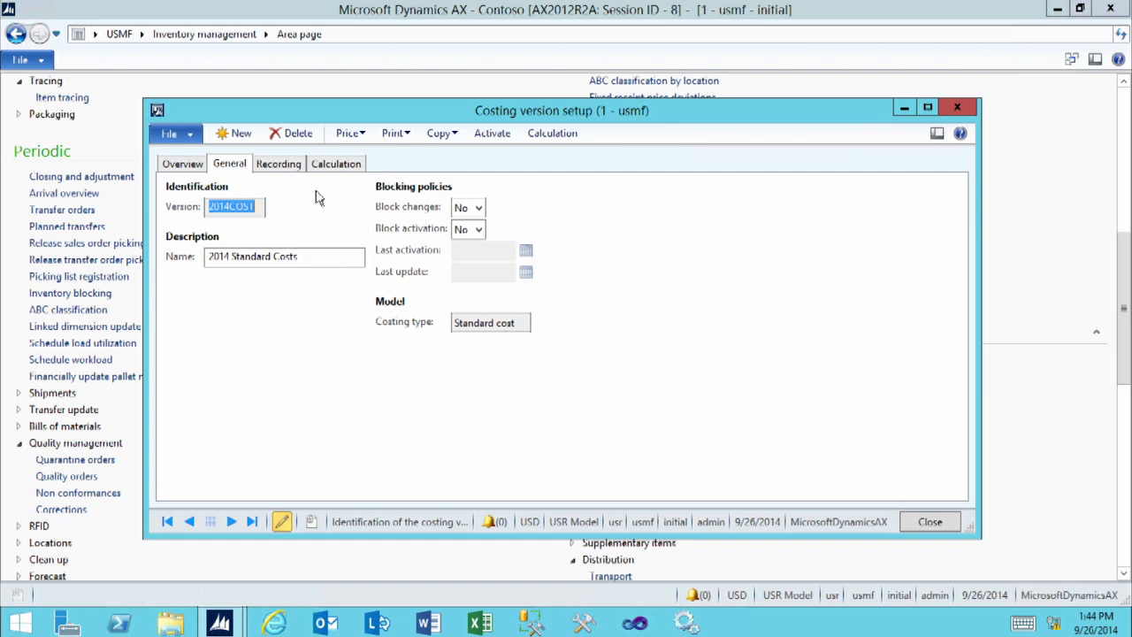
pyautogui.click(280, 165)
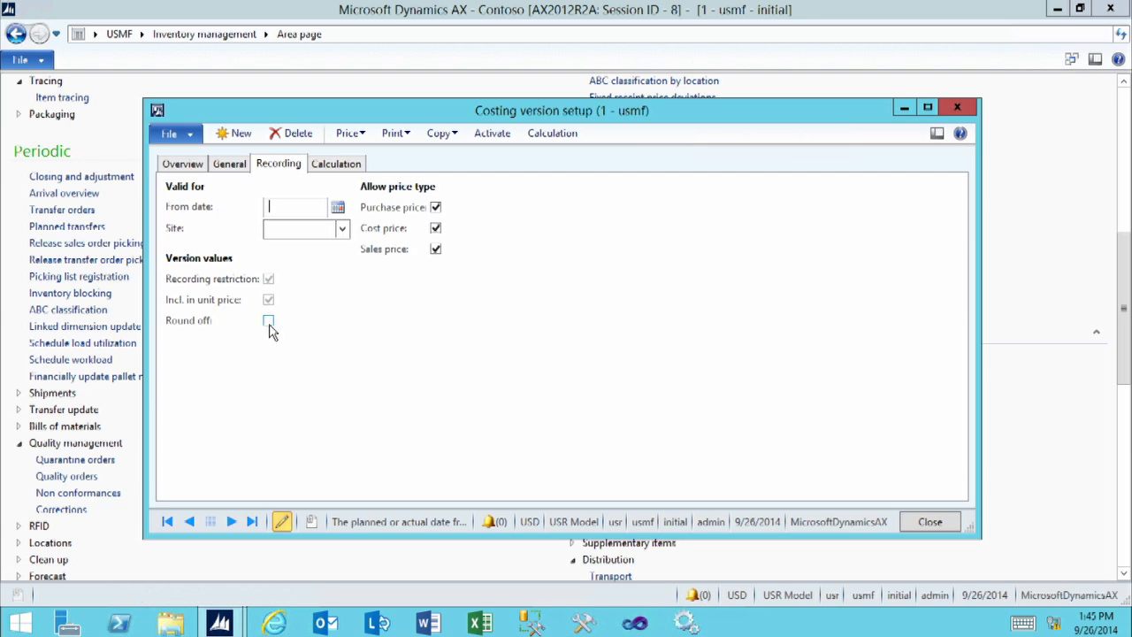
pyautogui.click(435, 208)
pyautogui.click(435, 248)
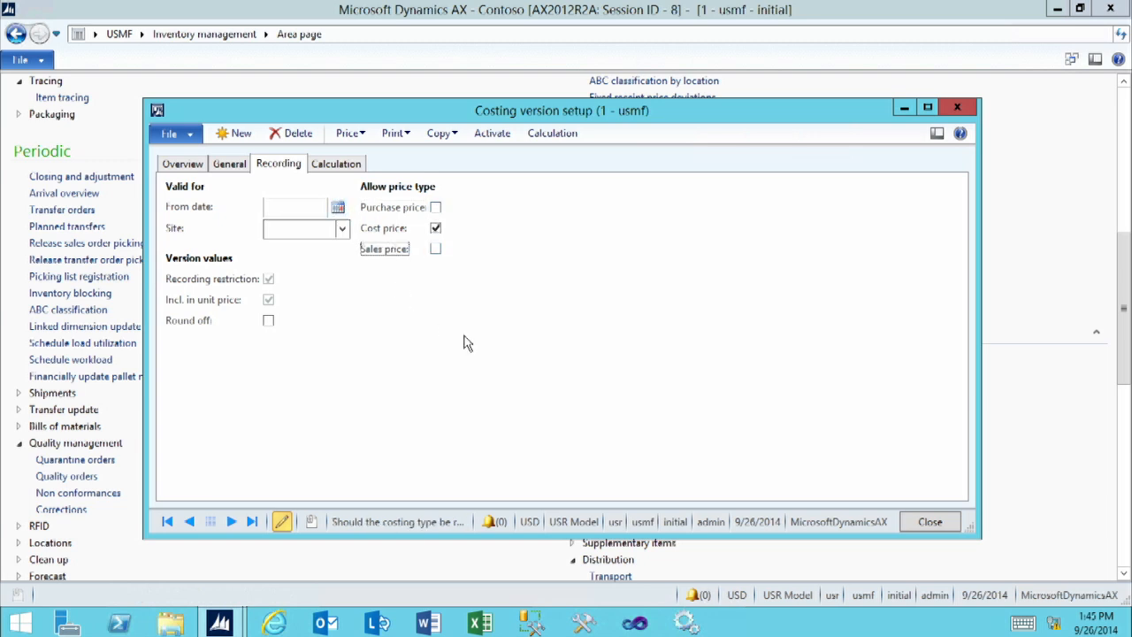
pyautogui.press('Tab')
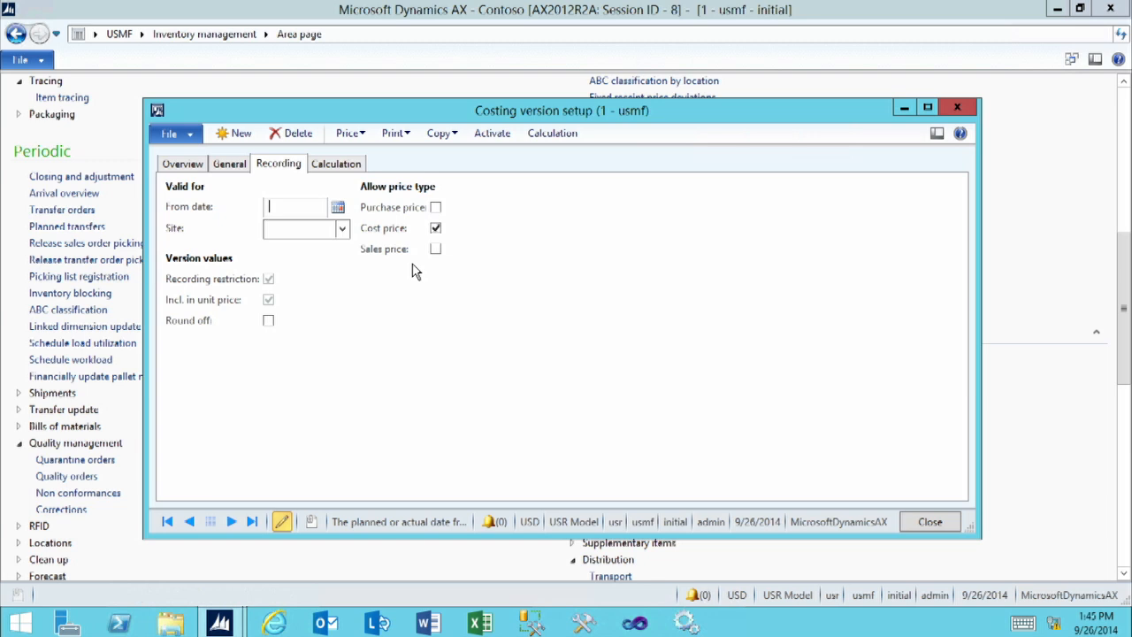
# - Try Costing version as the BOM calculation fallback principle, settle on Active, and keep the profit-setting at Standard
pyautogui.click(325, 169)
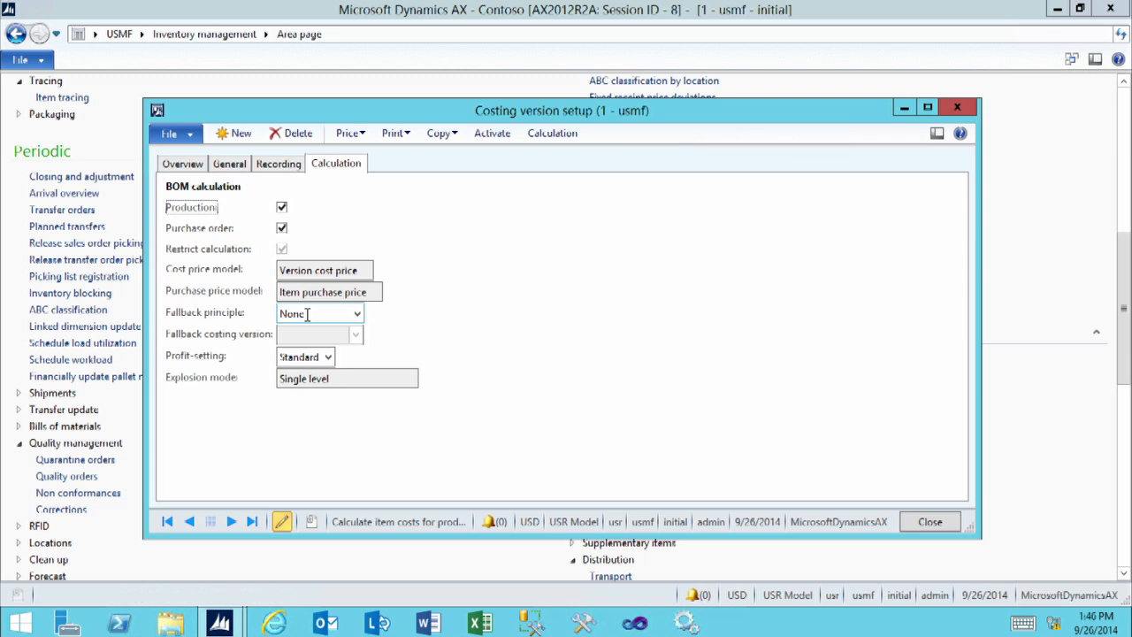
pyautogui.click(356, 315)
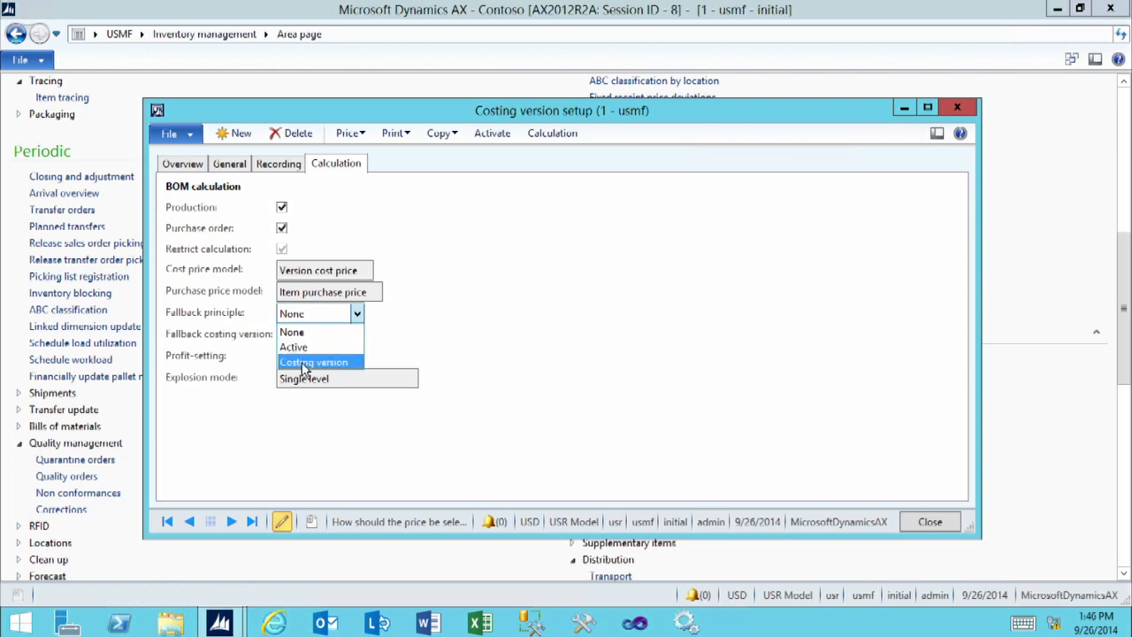
pyautogui.click(304, 363)
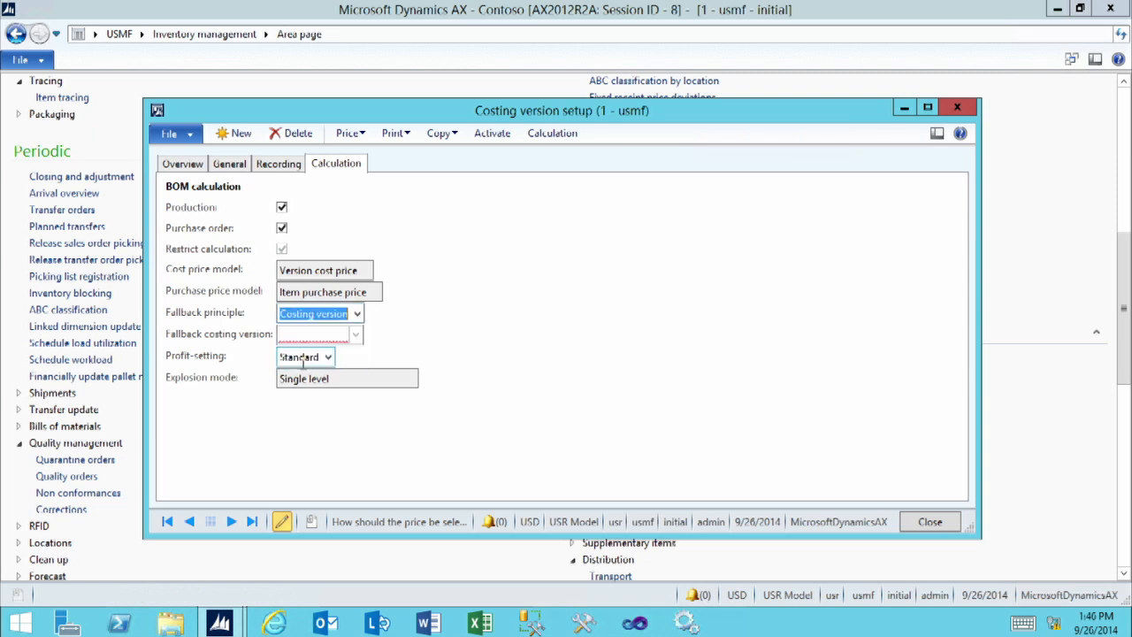
pyautogui.click(324, 337)
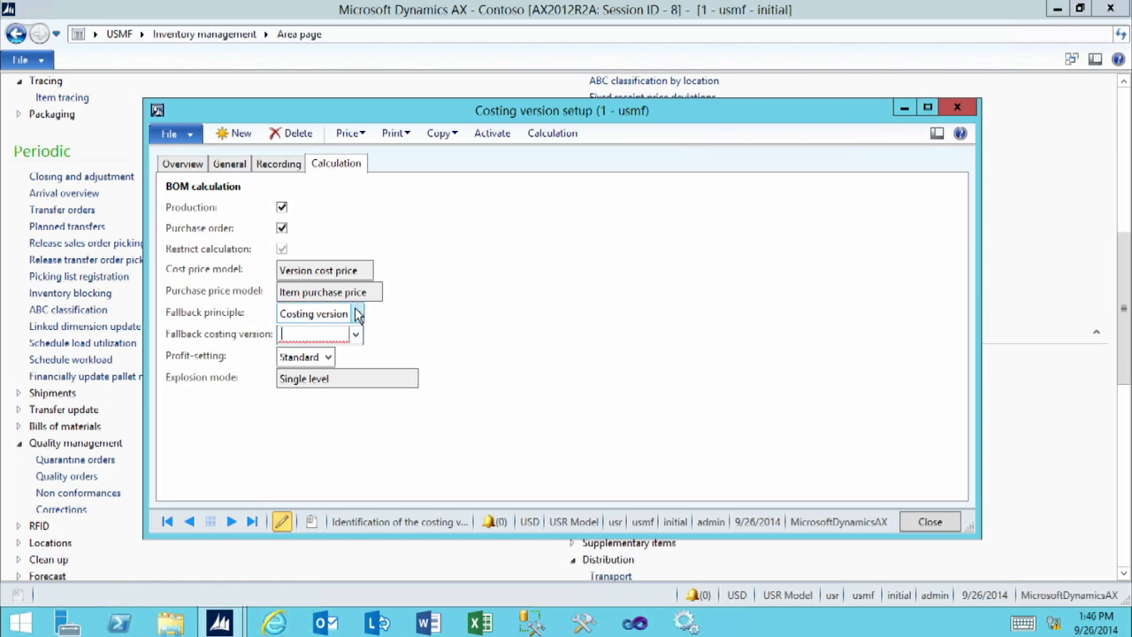
pyautogui.click(358, 314)
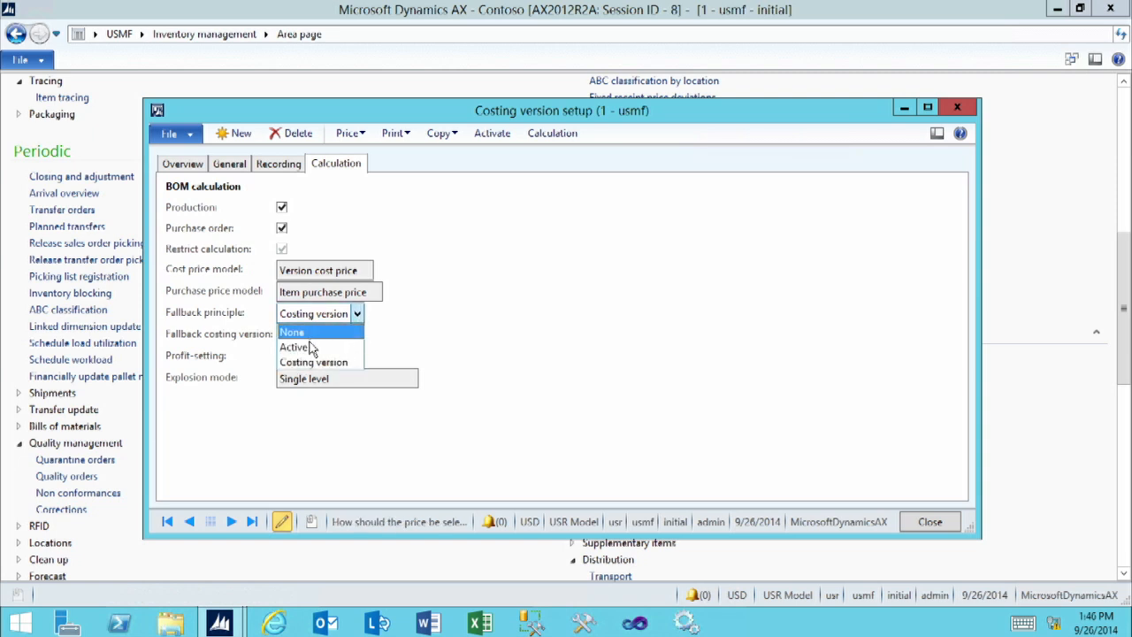
pyautogui.click(309, 348)
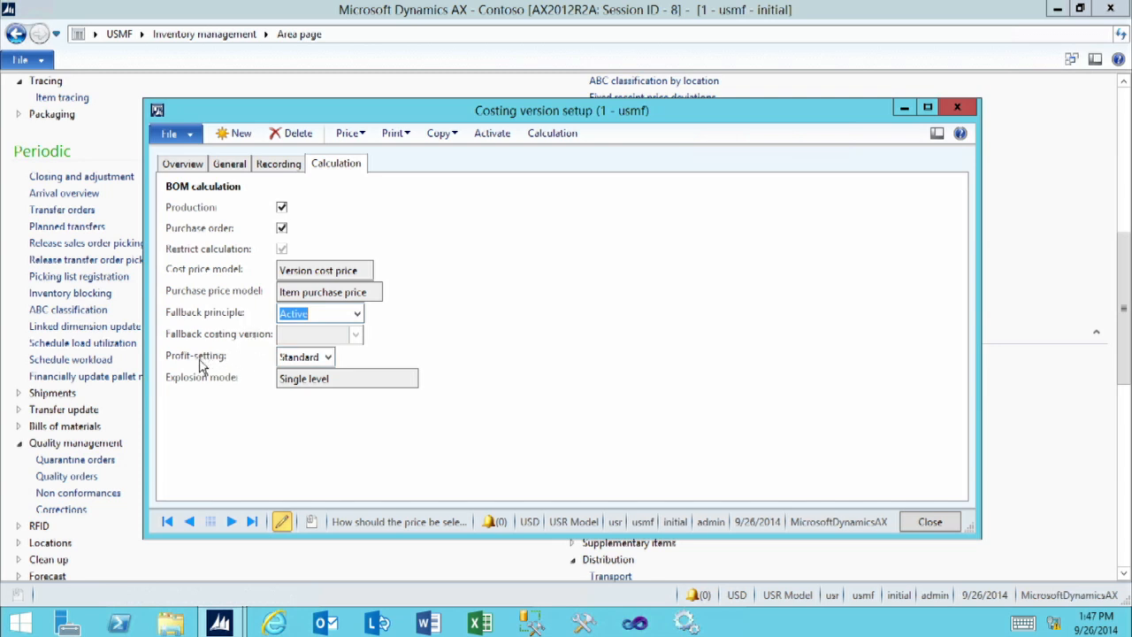
pyautogui.click(327, 357)
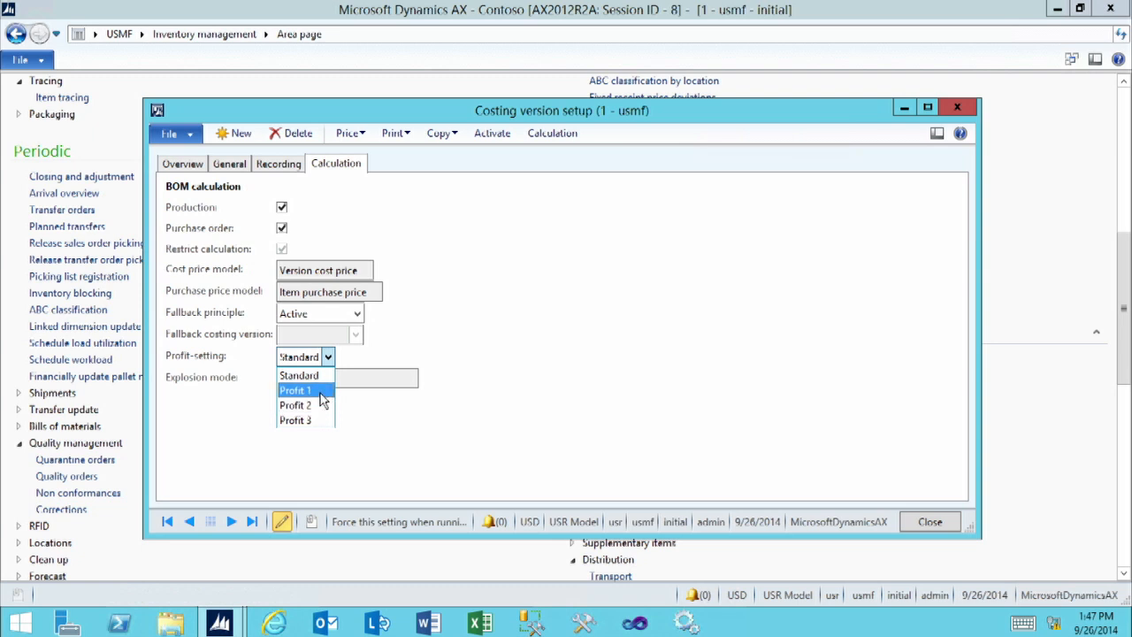
pyautogui.click(352, 382)
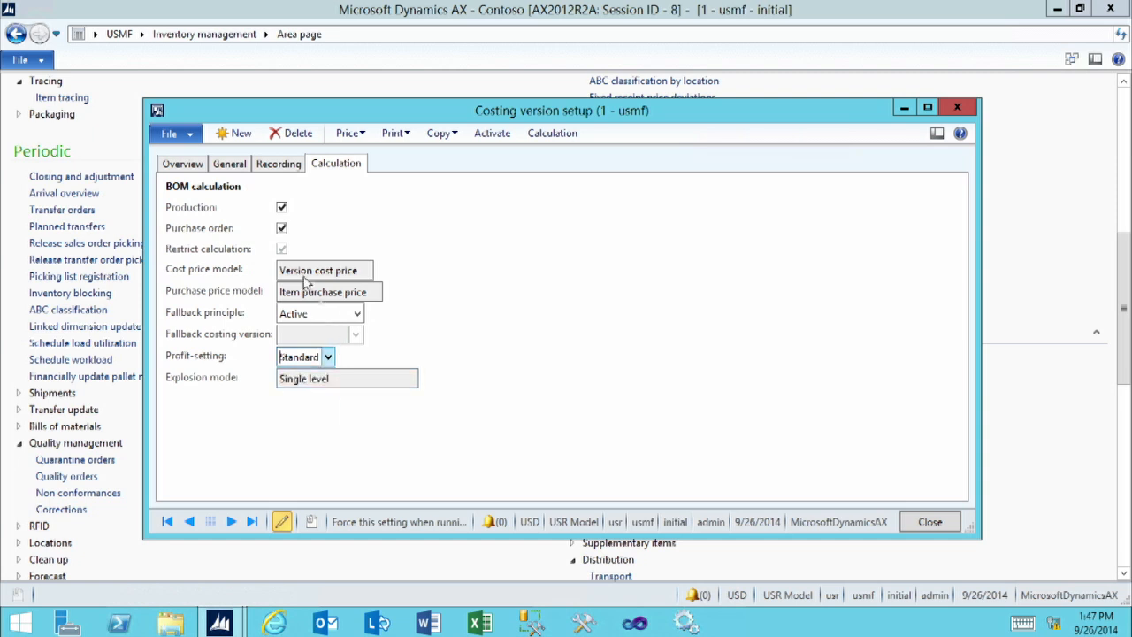
# - Open the item prices of the 2014COST version and view its active prices before returning to the pending prices
pyautogui.click(186, 166)
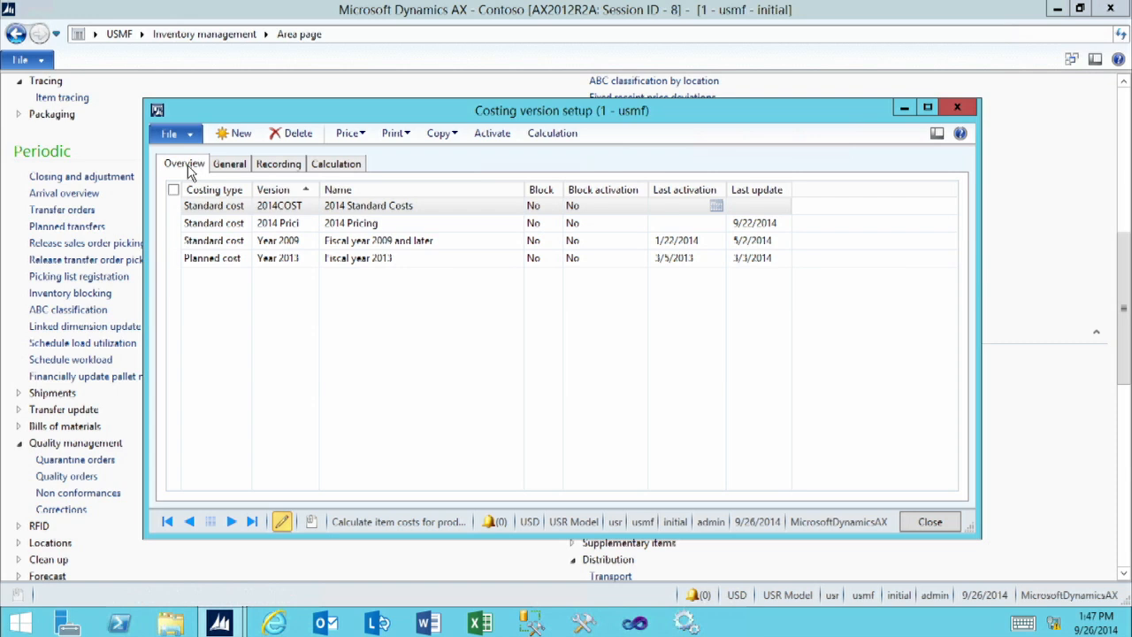
pyautogui.click(356, 132)
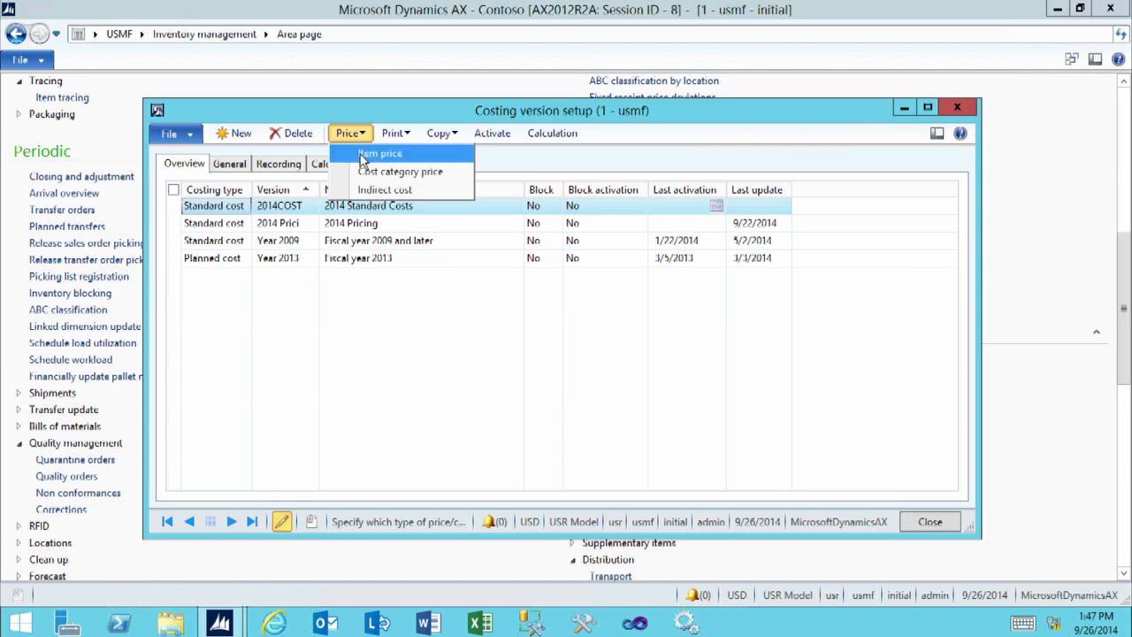
pyautogui.click(376, 155)
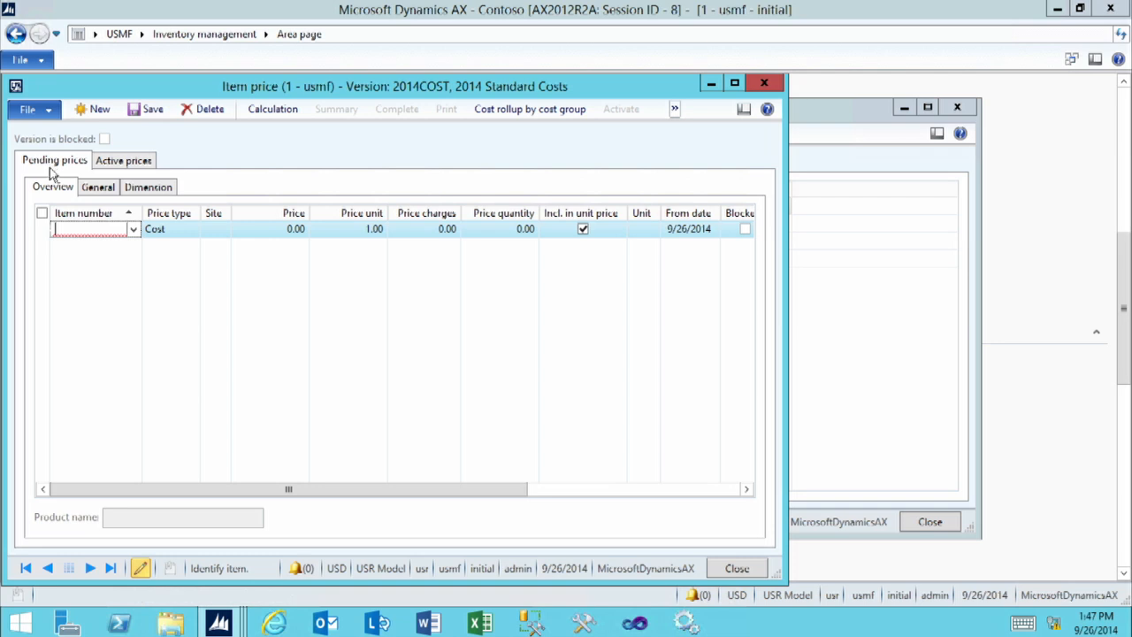
pyautogui.click(113, 171)
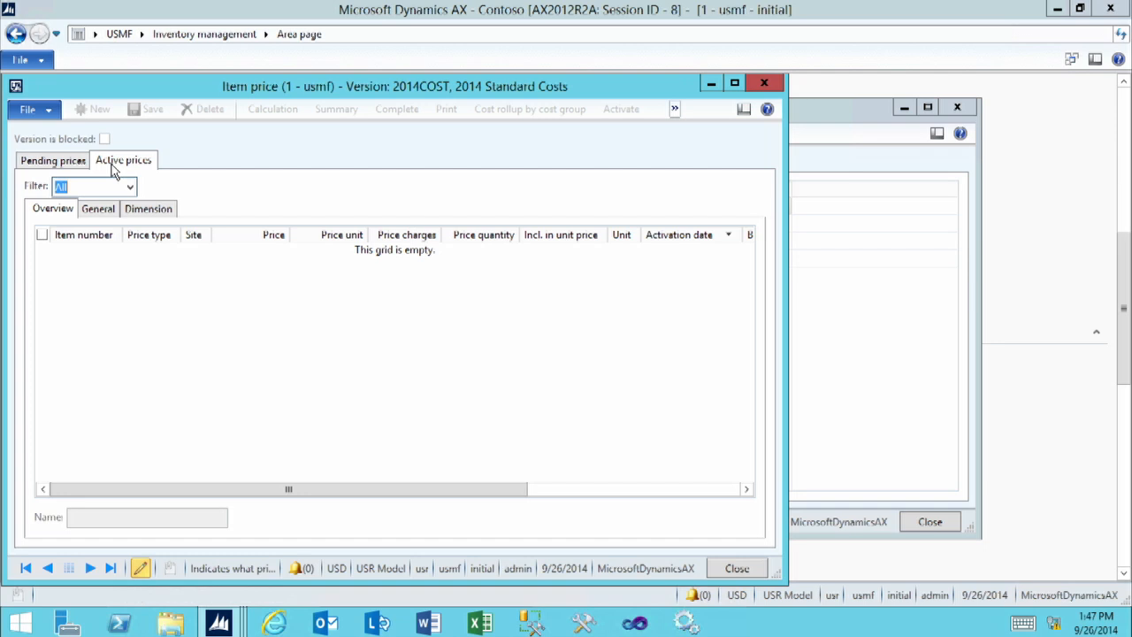
pyautogui.click(69, 168)
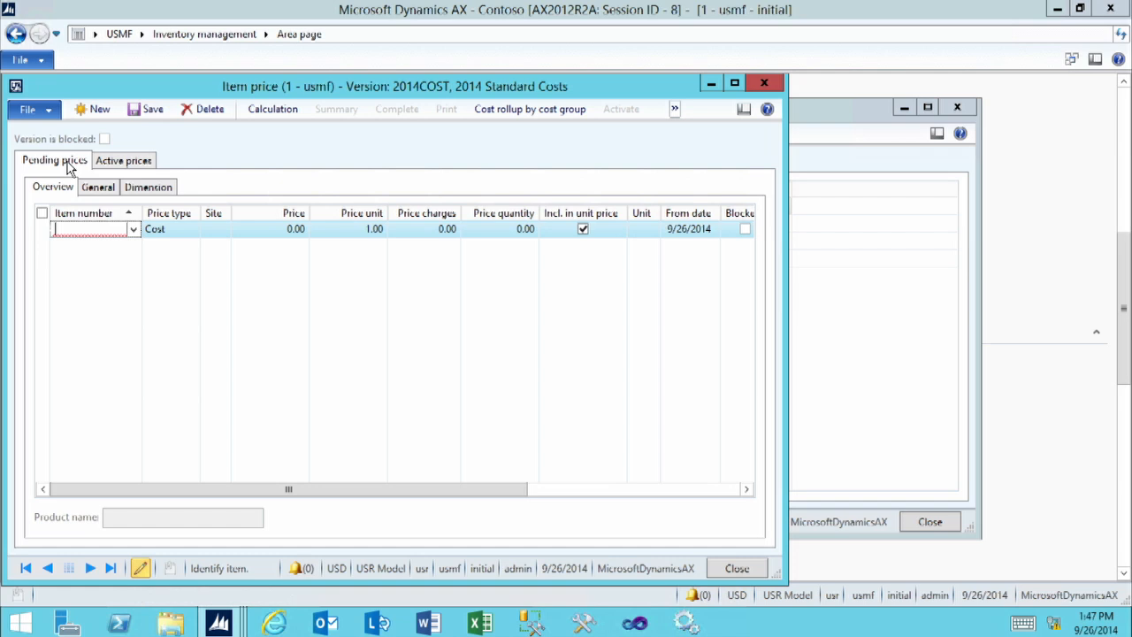
pyautogui.click(128, 168)
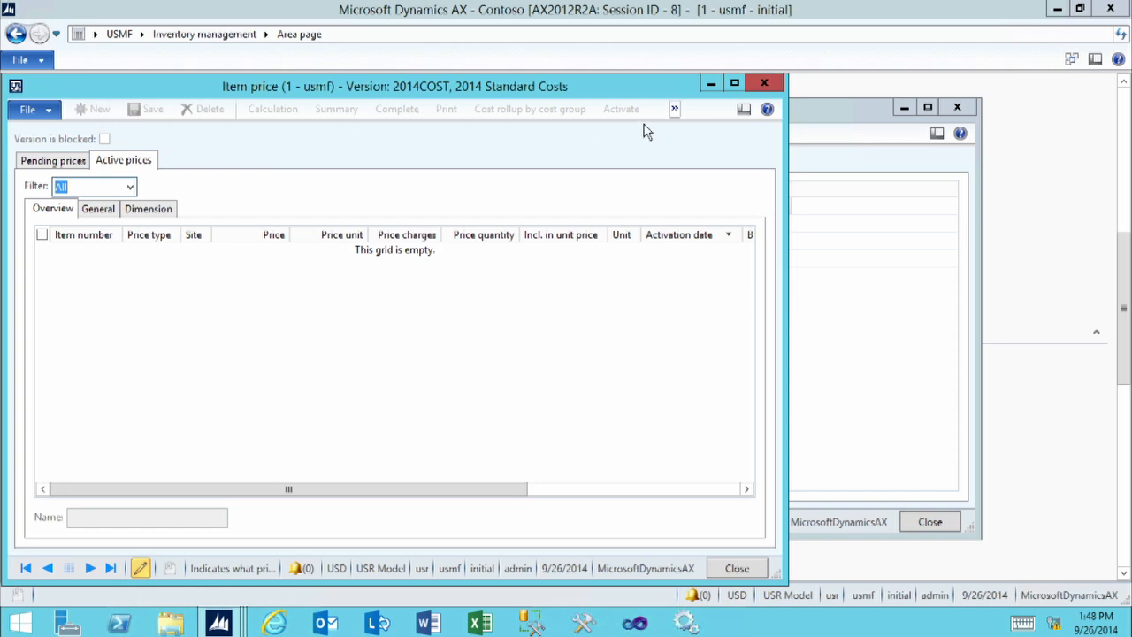
pyautogui.click(60, 162)
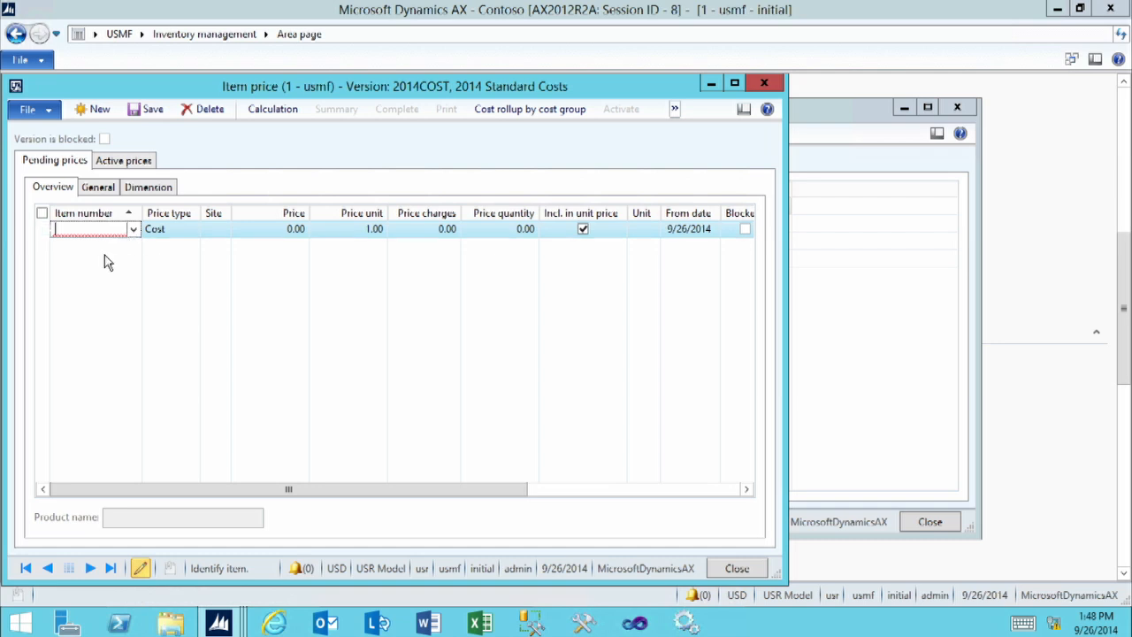
# - Assign item number 1100 to the new pending price line with price type Cost
pyautogui.click(133, 229)
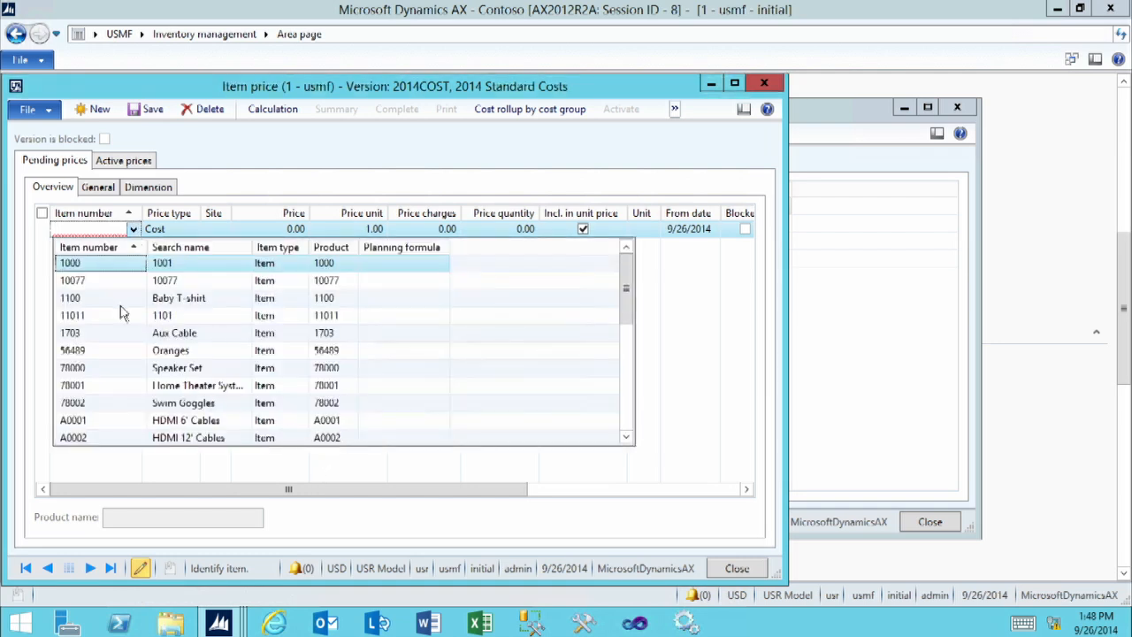
pyautogui.click(115, 300)
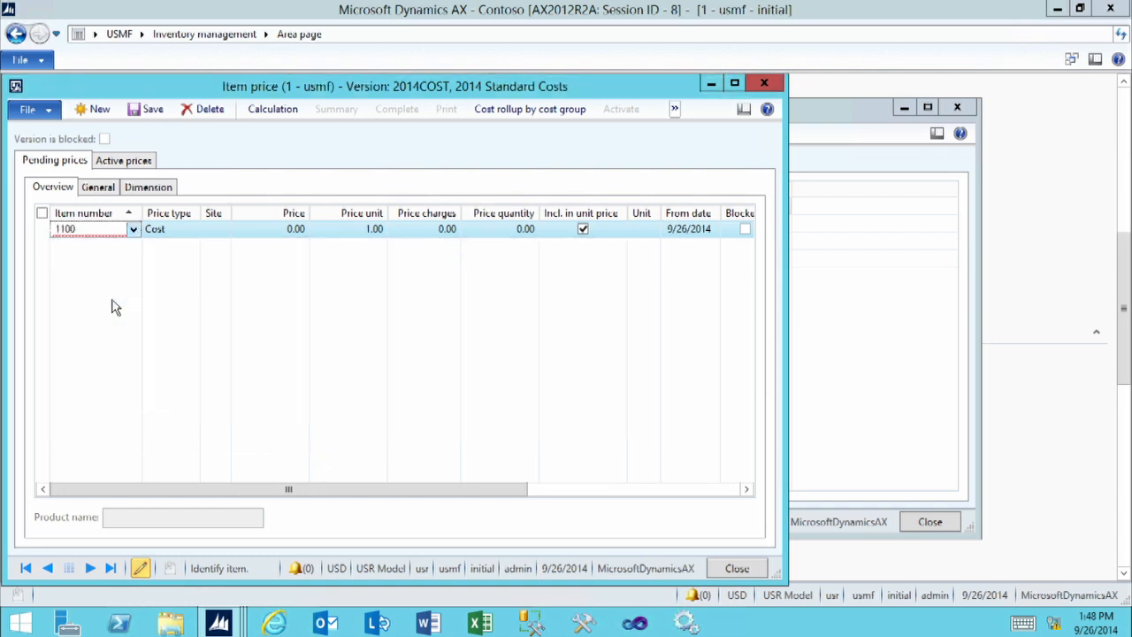
pyautogui.click(173, 230)
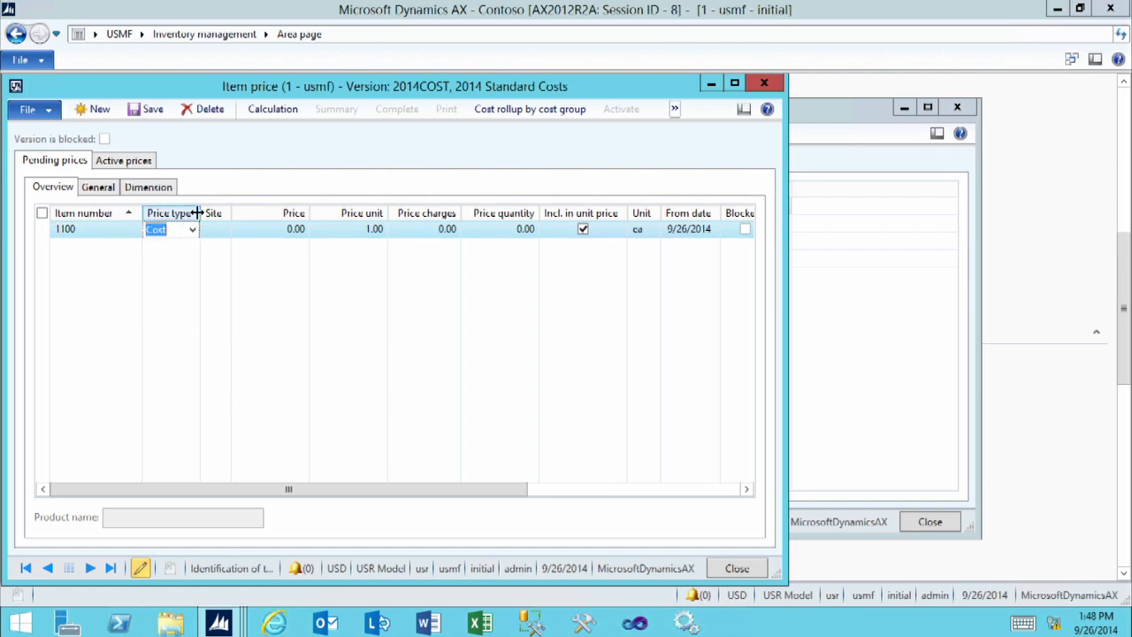
pyautogui.click(193, 230)
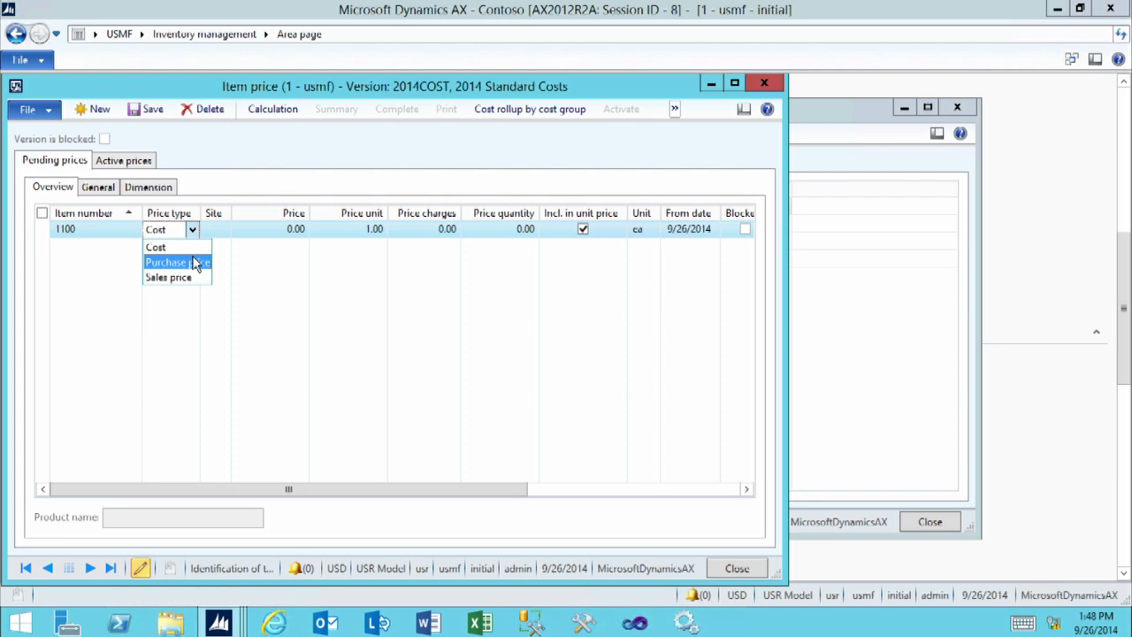
pyautogui.click(164, 250)
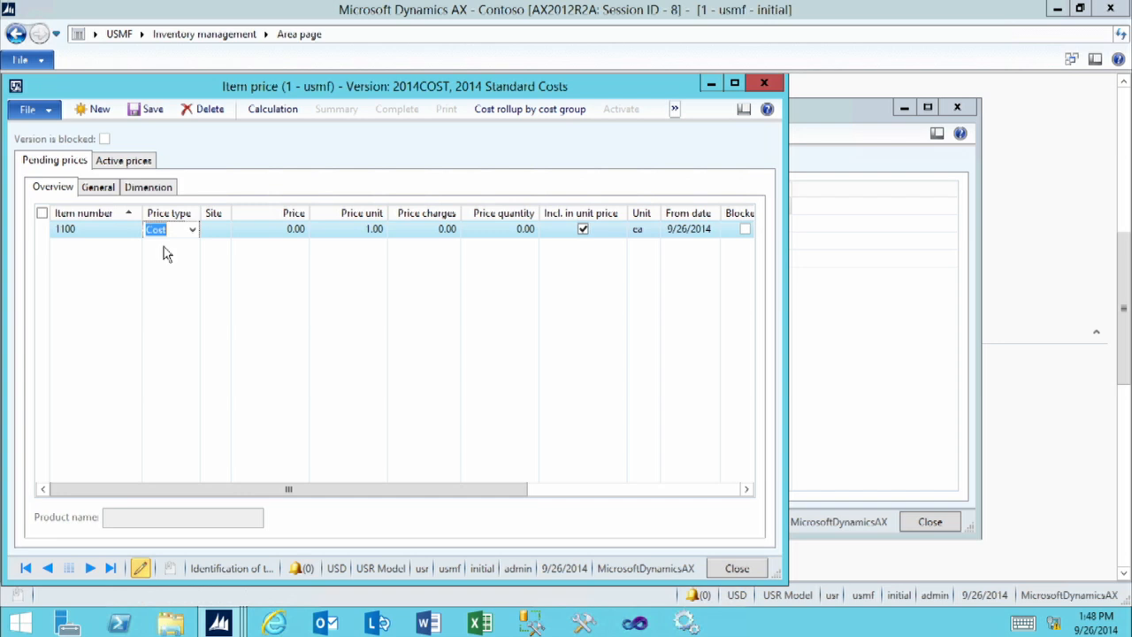
# - Set the site to 1 and the price to 4.59 on item 1100's pending cost price line
pyautogui.click(211, 228)
pyautogui.write('1')
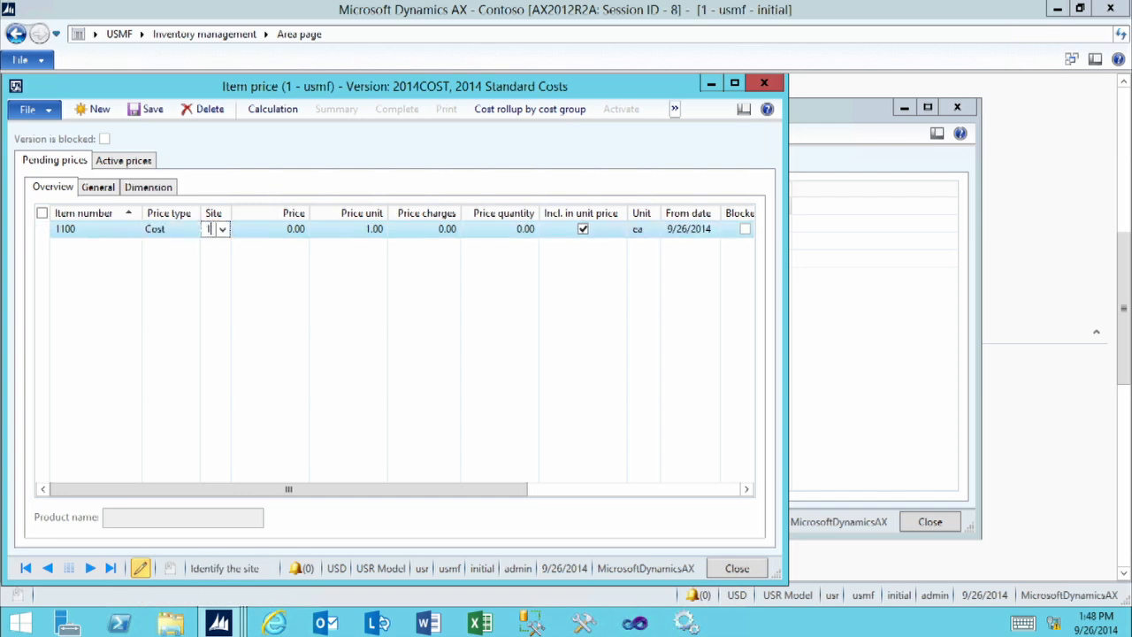
pyautogui.press('Tab')
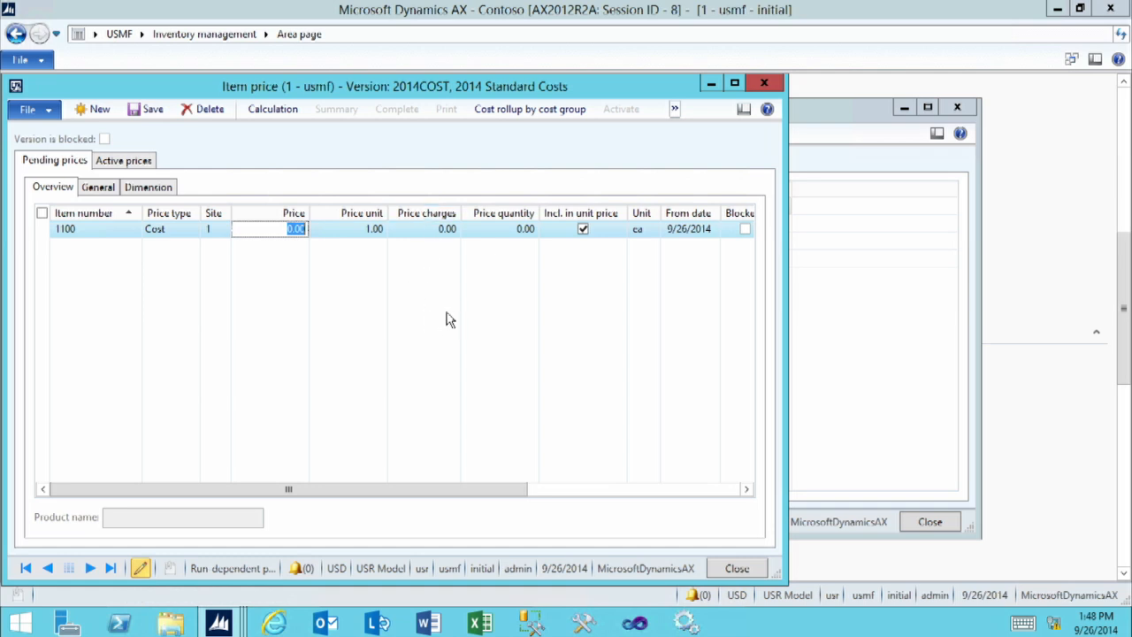
pyautogui.write('4.59')
pyautogui.press('Tab')
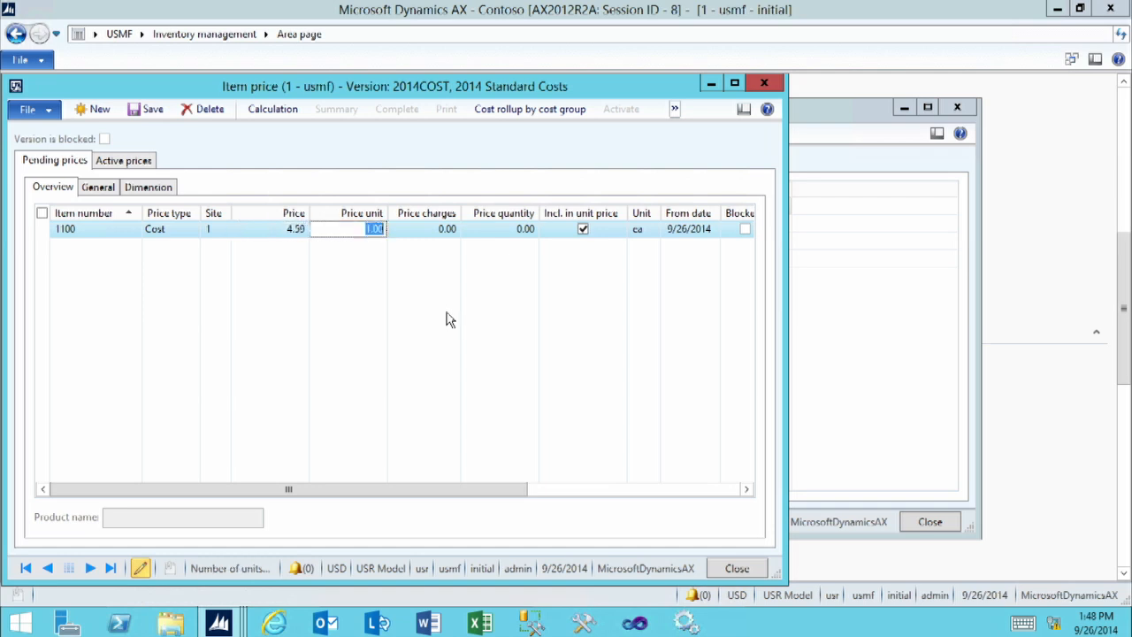
# - Enter price charges of 10 and a price quantity of 1,000 for item 1100's pending cost price
pyautogui.click(429, 231)
pyautogui.click(490, 233)
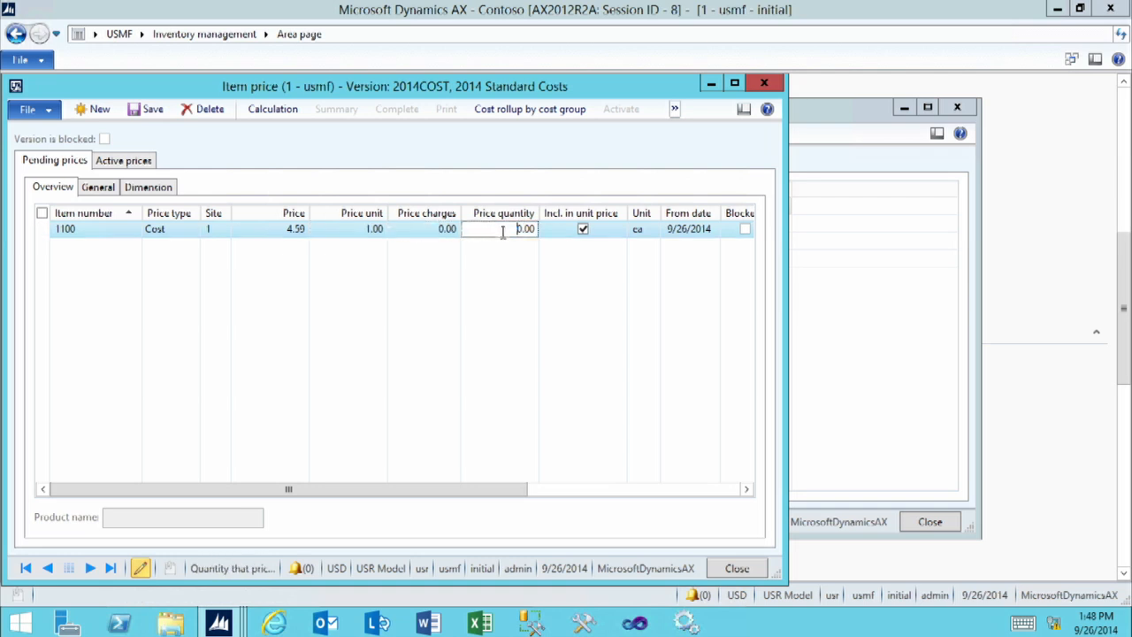
pyautogui.click(432, 232)
pyautogui.moveTo(432, 232); pyautogui.dragTo(472, 231)
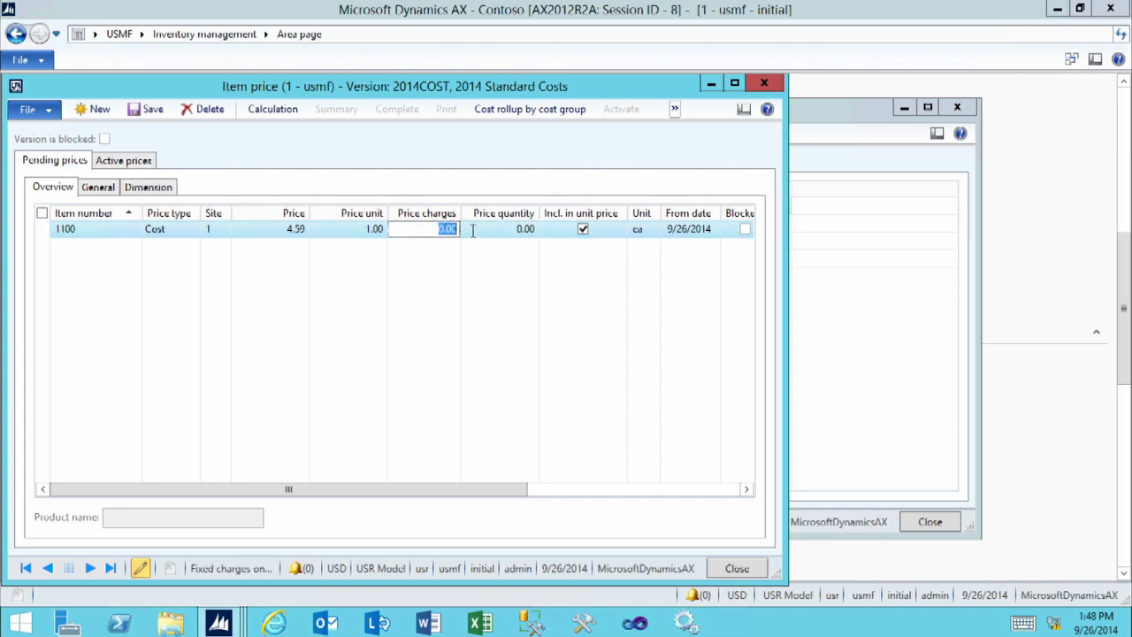
pyautogui.write('10')
pyautogui.press('Tab')
pyautogui.write('1,00')
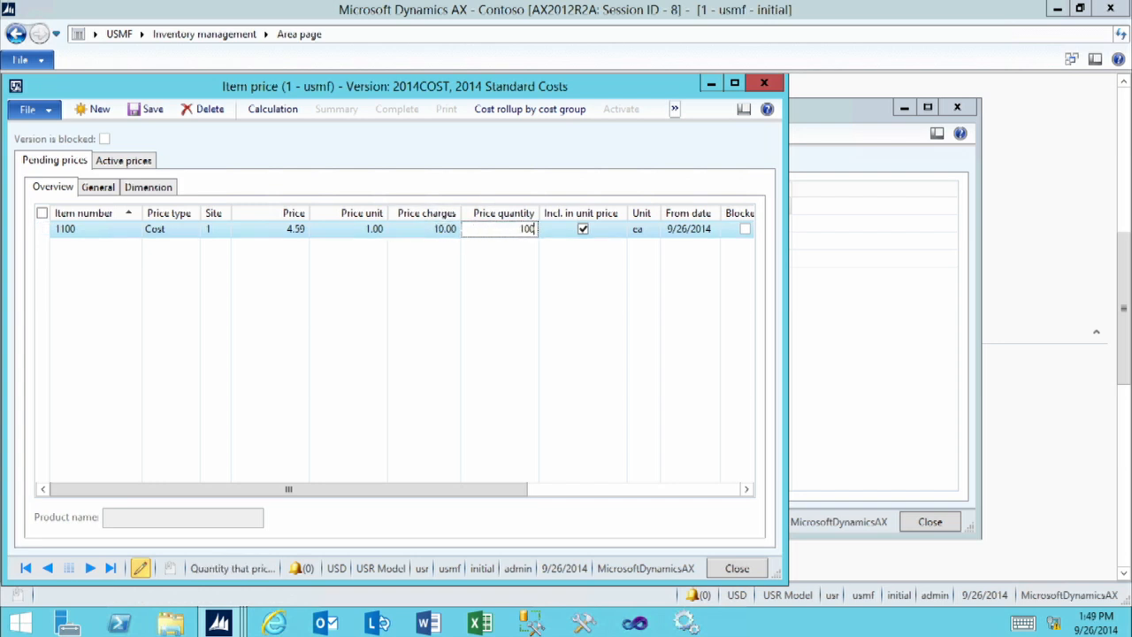
pyautogui.write('0')
pyautogui.press('Tab')
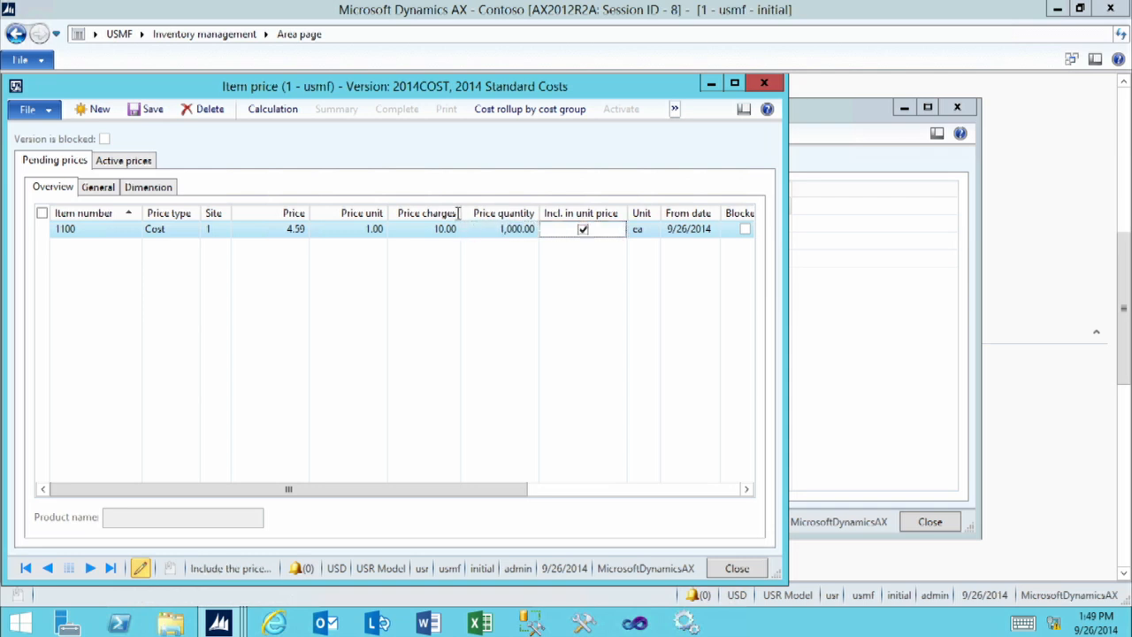
# - Examine item 1100's price charges, quantity, unit and remaining line fields, plus its general details and inventory dimensions
pyautogui.click(434, 229)
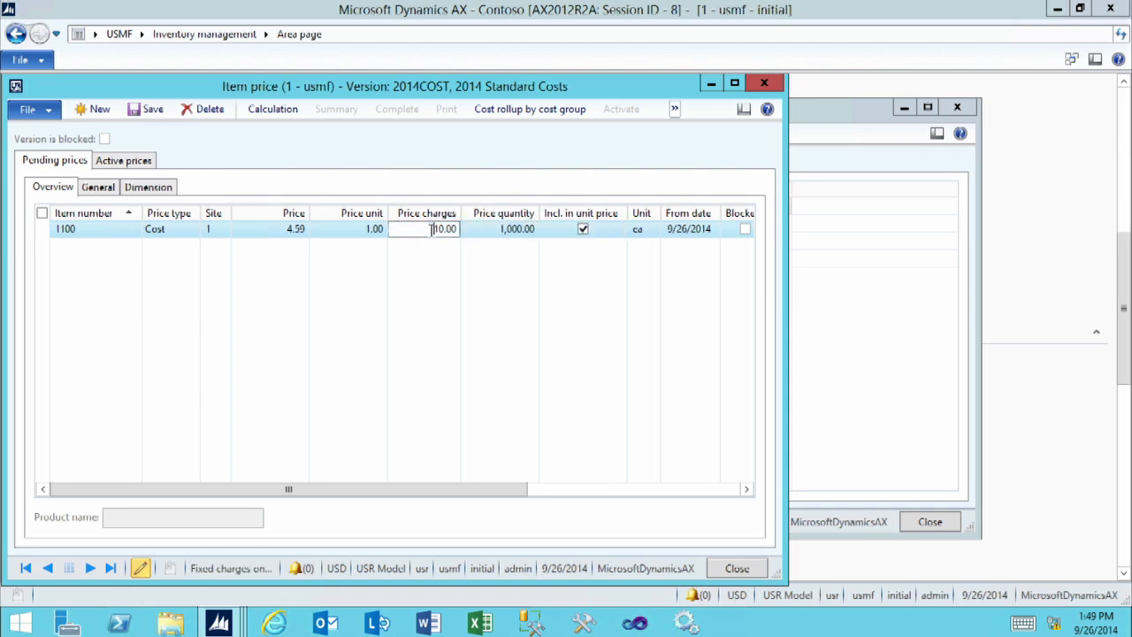
pyautogui.click(504, 229)
pyautogui.click(503, 229)
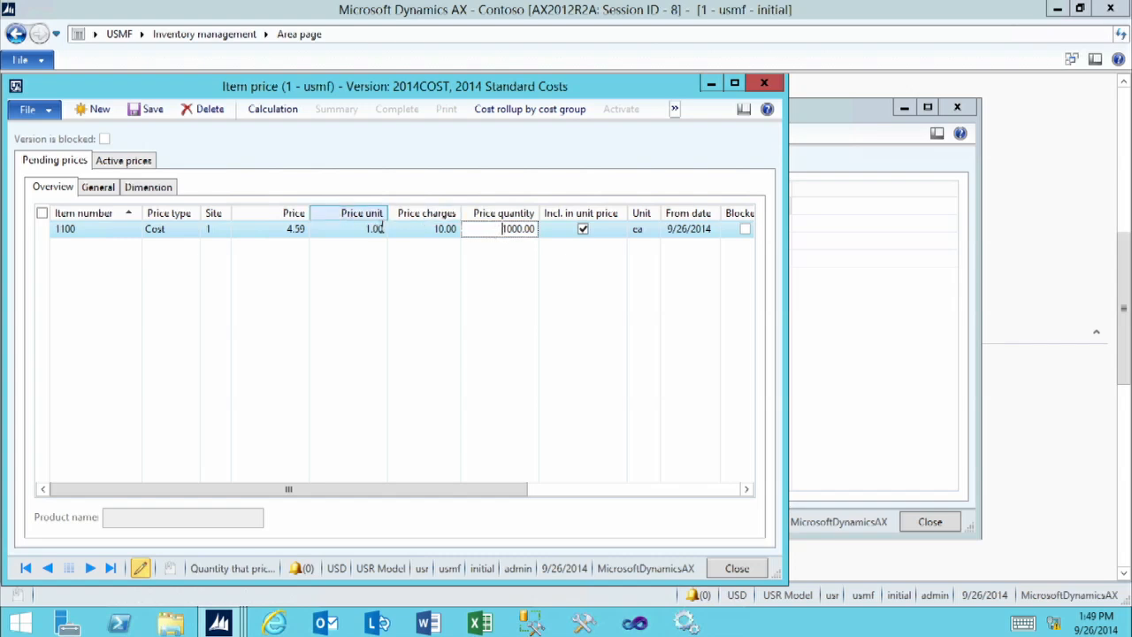
pyautogui.click(359, 231)
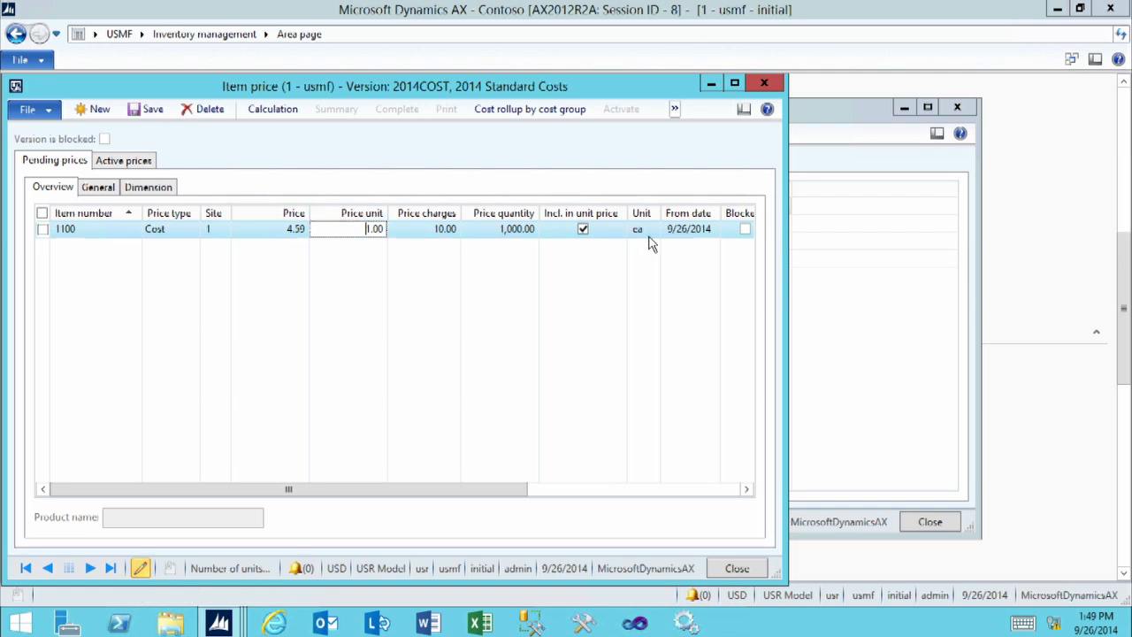
pyautogui.moveTo(650, 240)
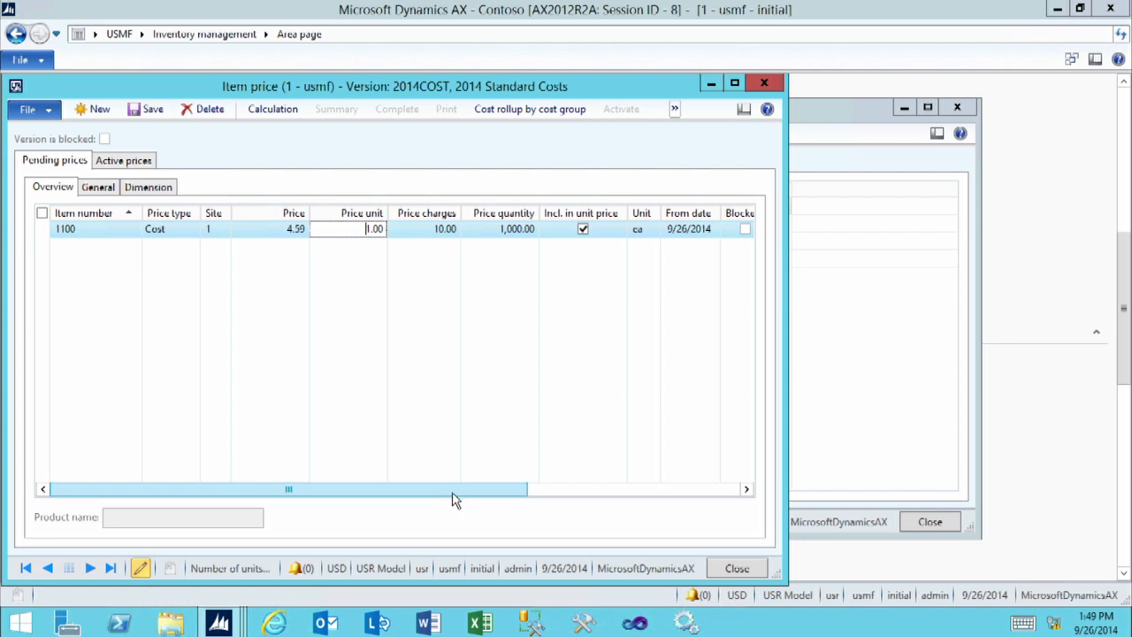
pyautogui.moveTo(453, 500); pyautogui.dragTo(564, 500)
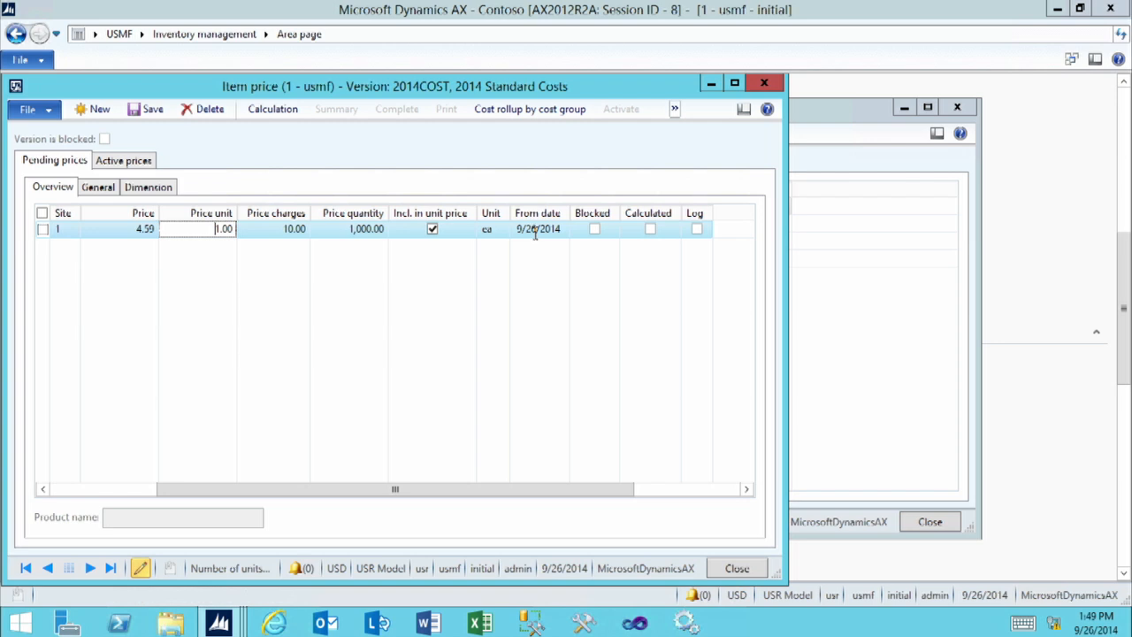
pyautogui.click(100, 187)
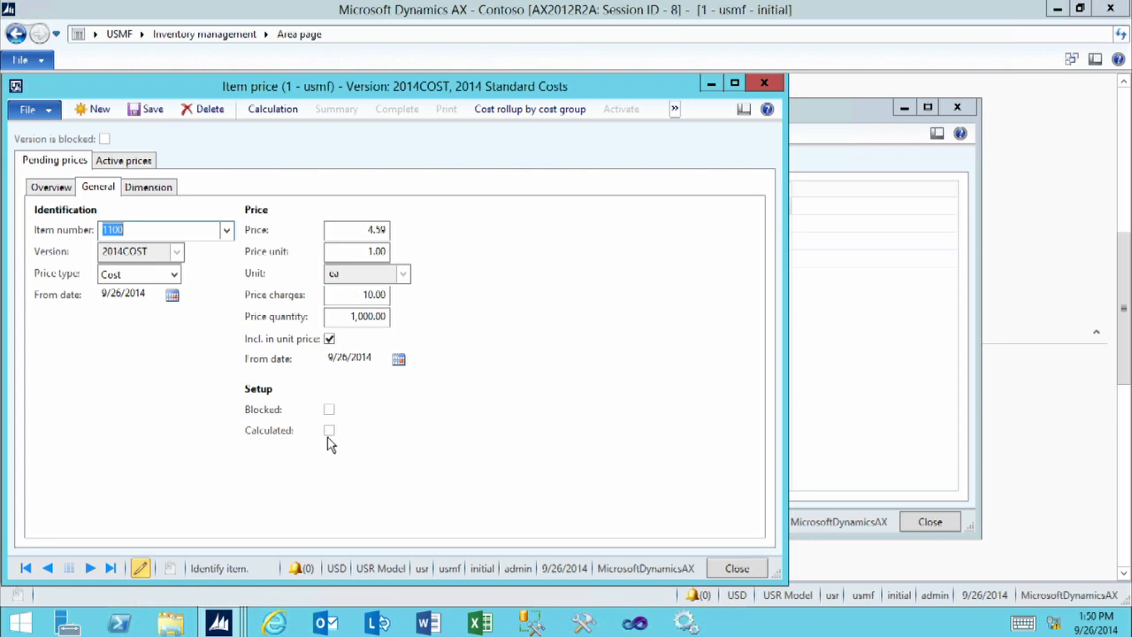
pyautogui.click(142, 189)
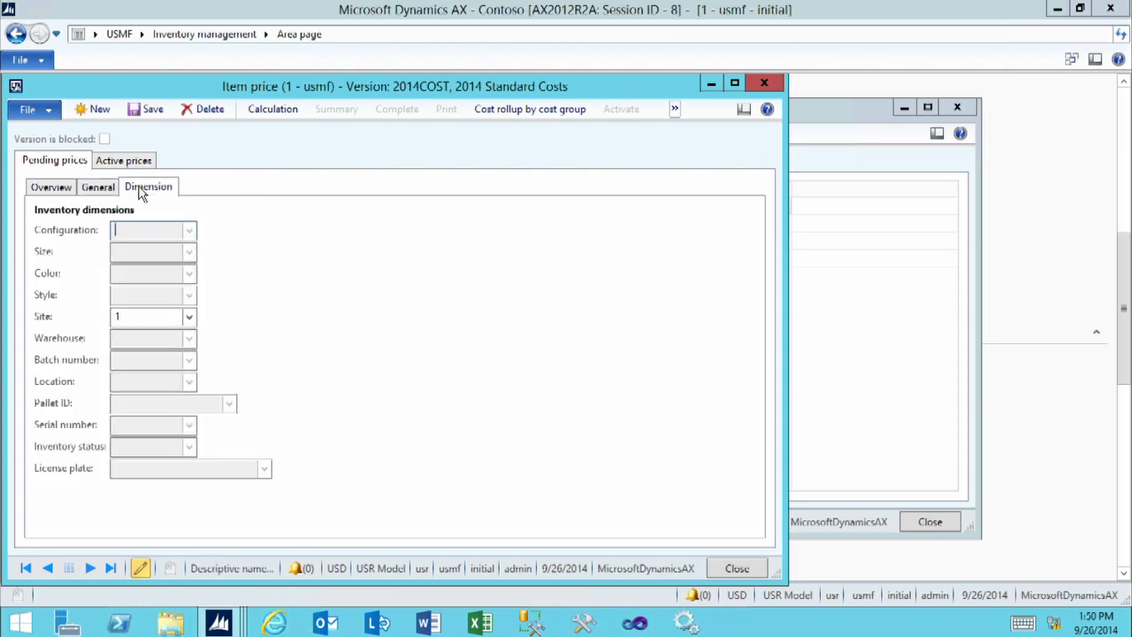
pyautogui.click(132, 319)
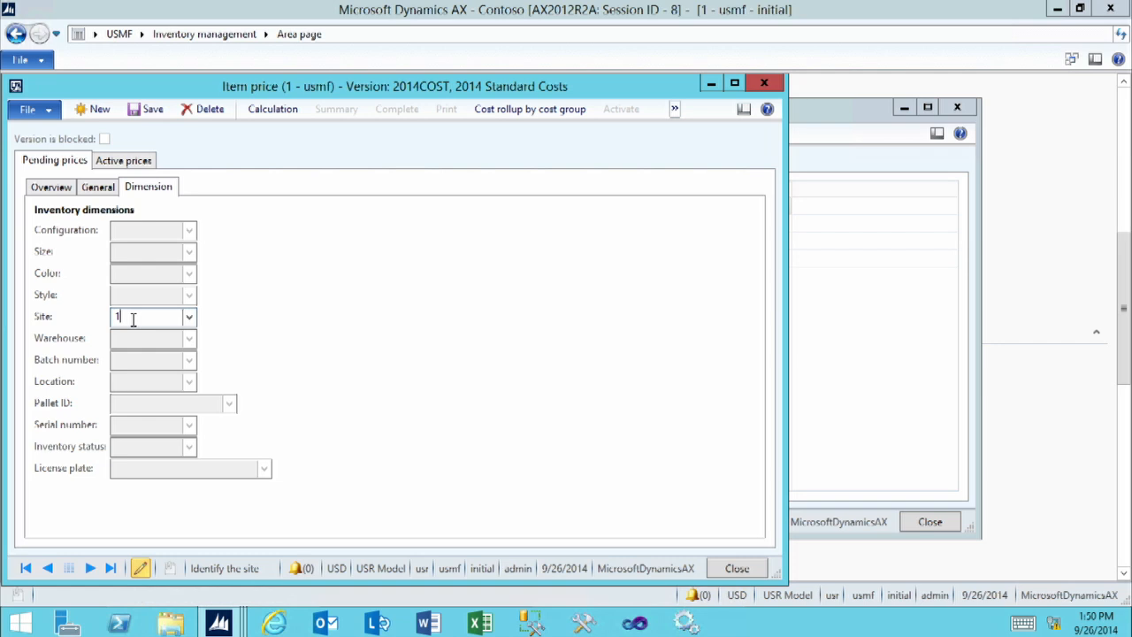
pyautogui.click(54, 189)
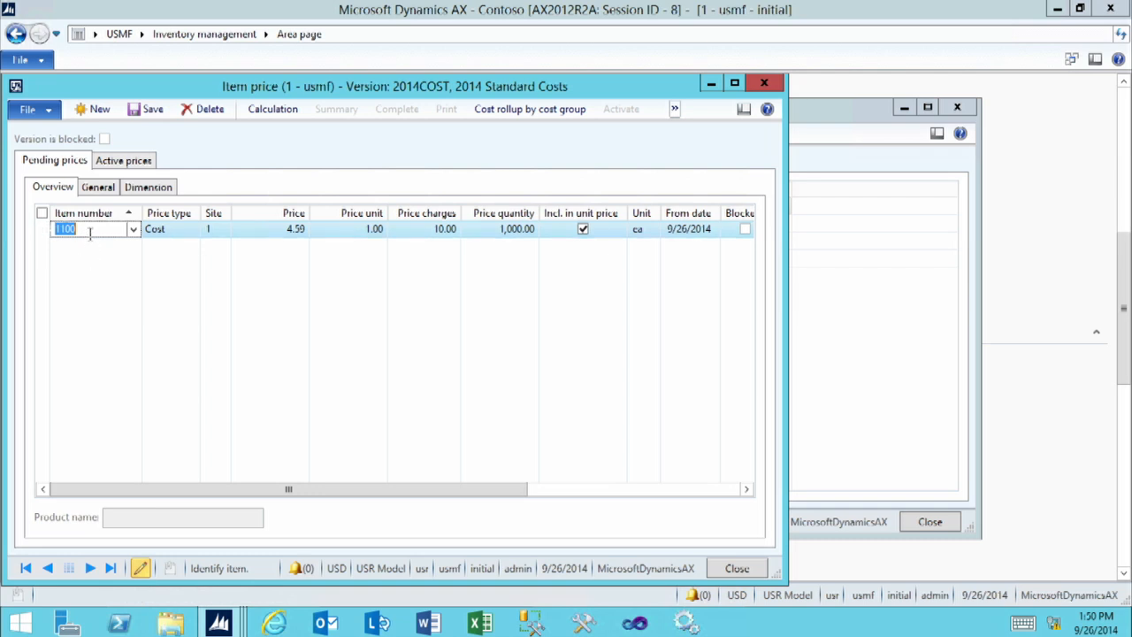
# - Open the cost calculation for item 1100, inspect its options for updating or inserting calculated prices, and cancel it
pyautogui.click(275, 110)
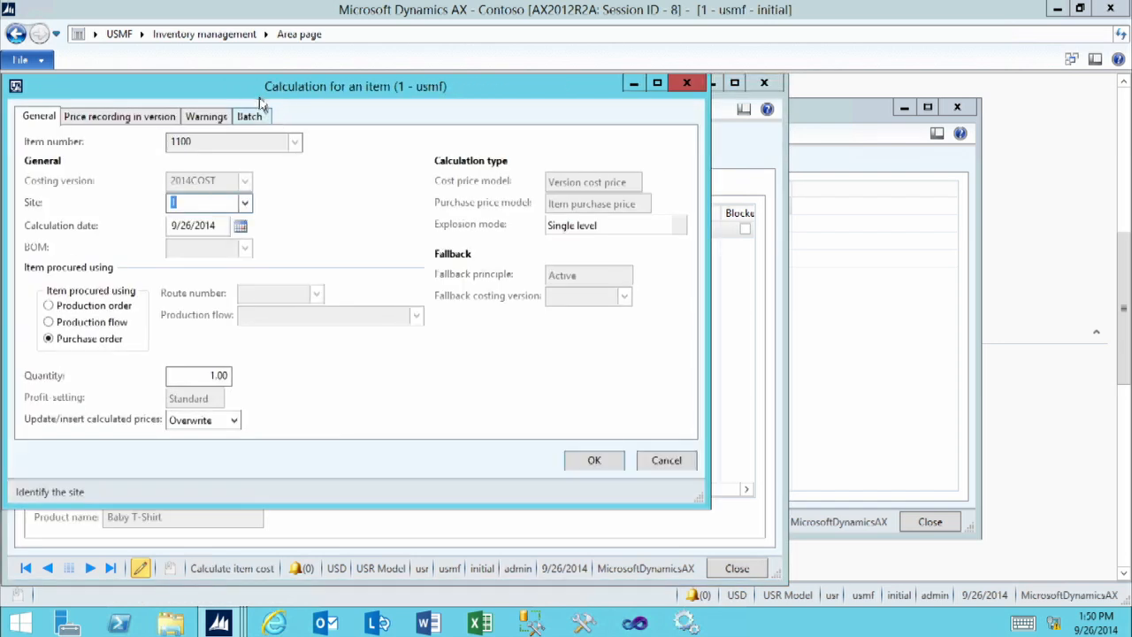
pyautogui.moveTo(259, 89); pyautogui.dragTo(454, 95)
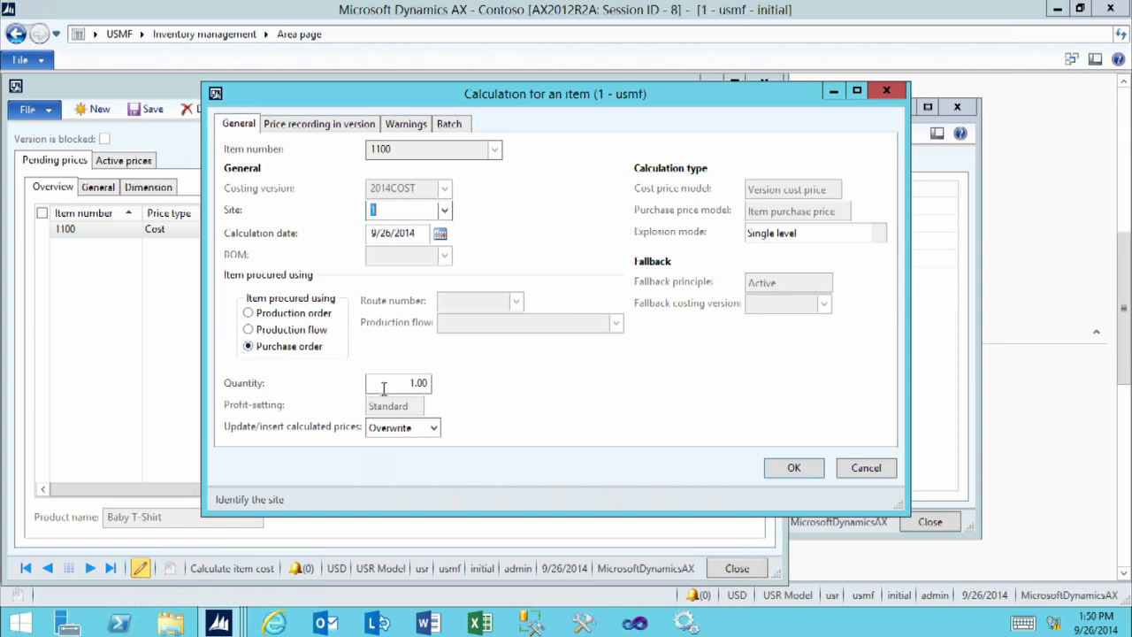
pyautogui.click(434, 428)
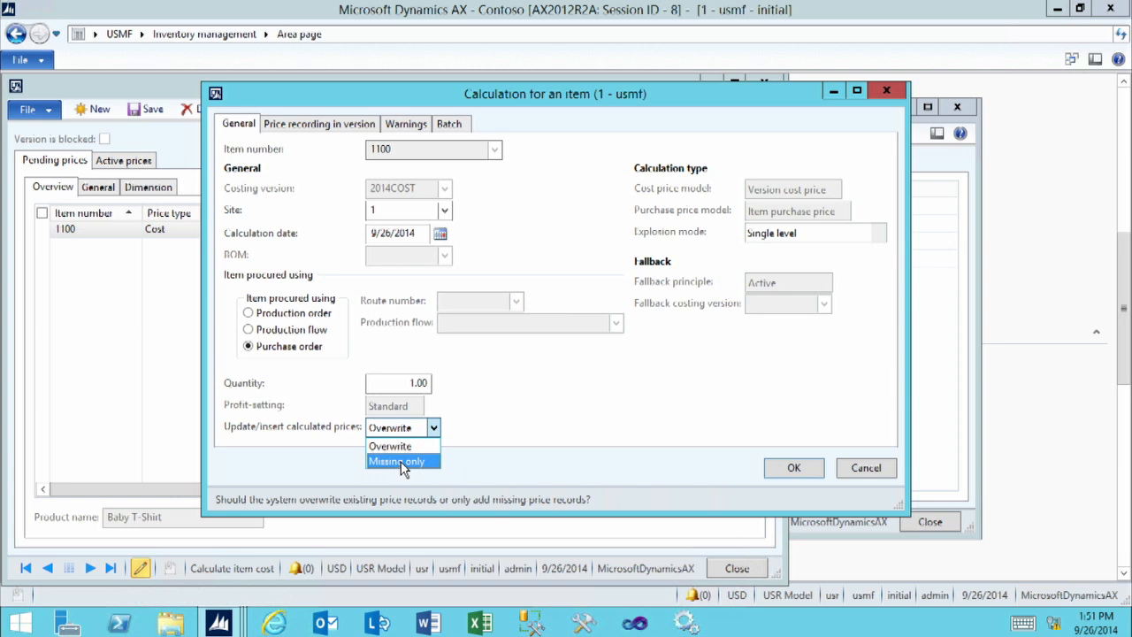
pyautogui.click(599, 460)
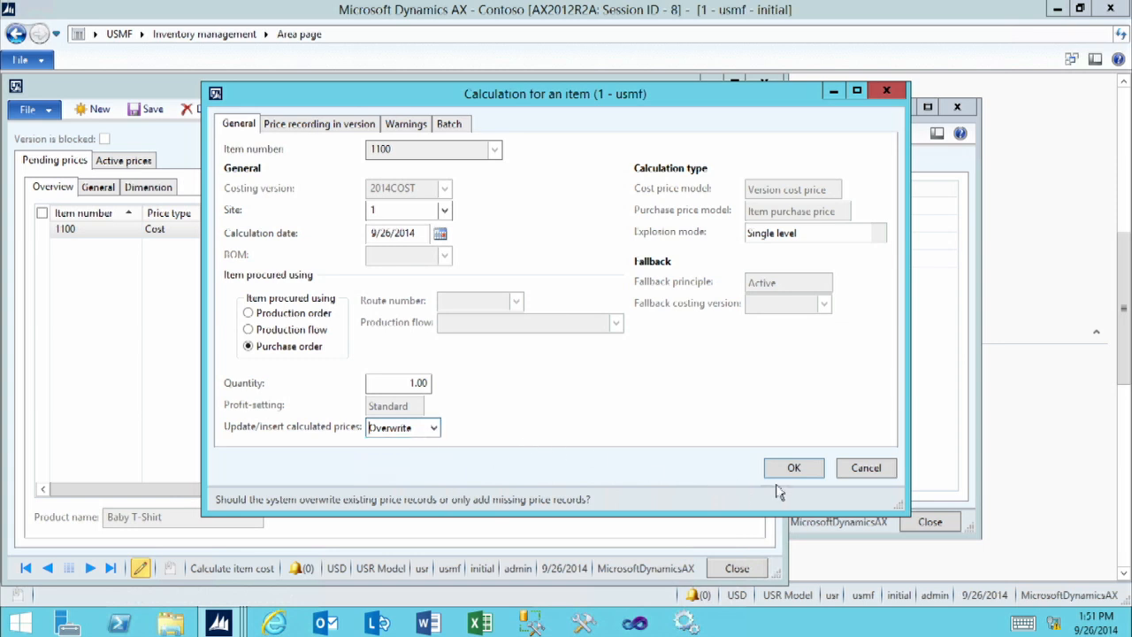
pyautogui.click(864, 476)
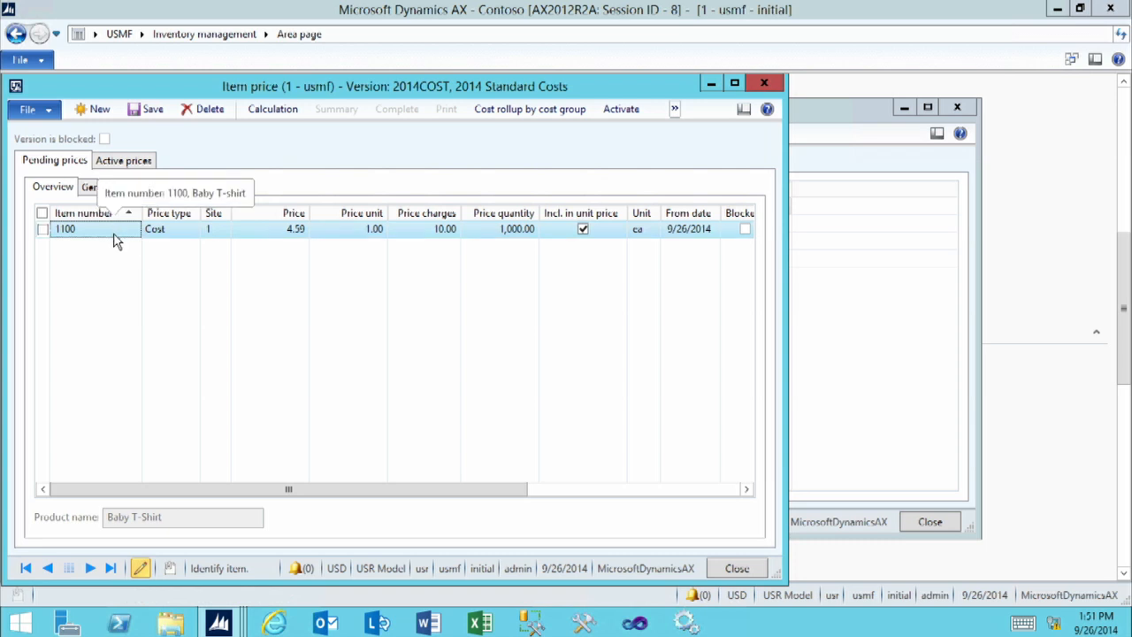
# - Return to the costing versions and open the 2014COST calculation for site 1, keeping Overwrite for calculated prices
pyautogui.click(737, 569)
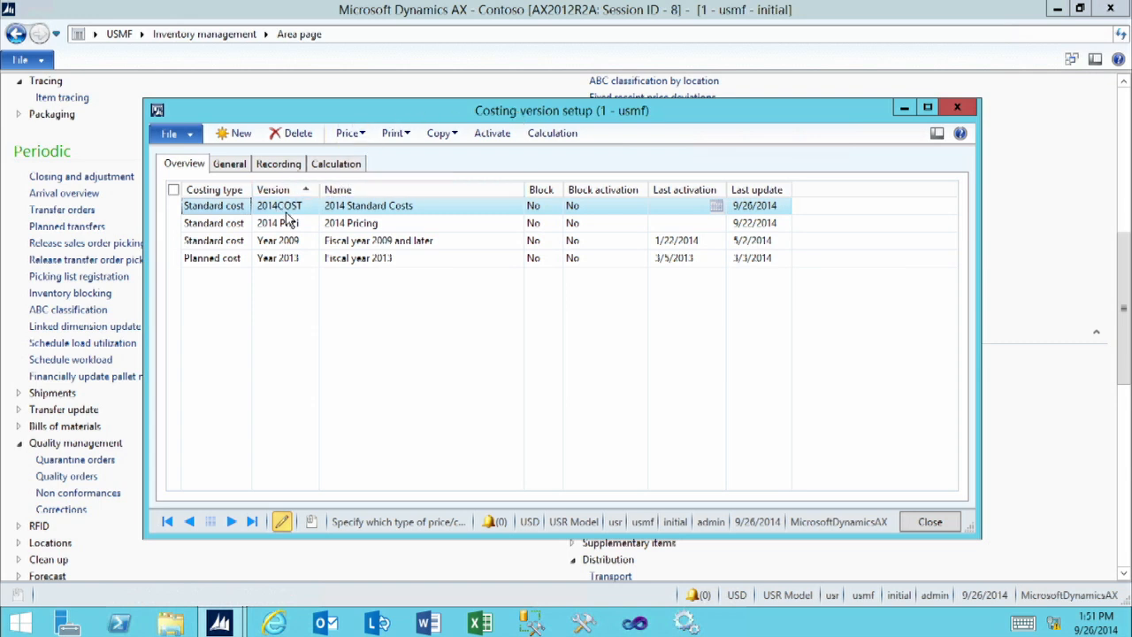
pyautogui.click(552, 134)
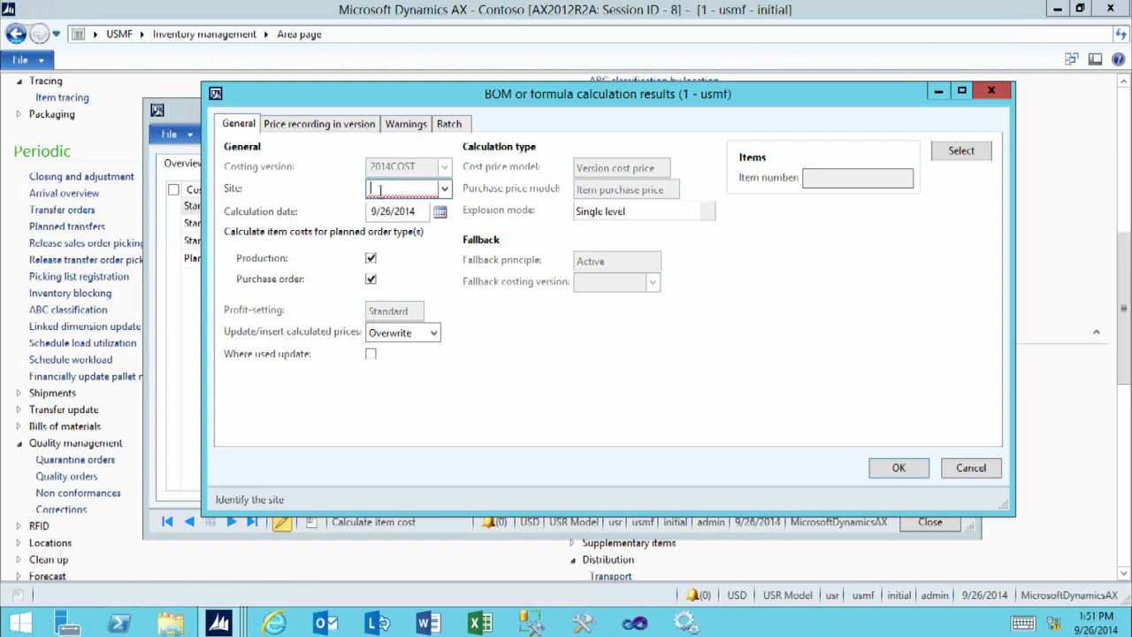
pyautogui.write('1')
pyautogui.press('Tab')
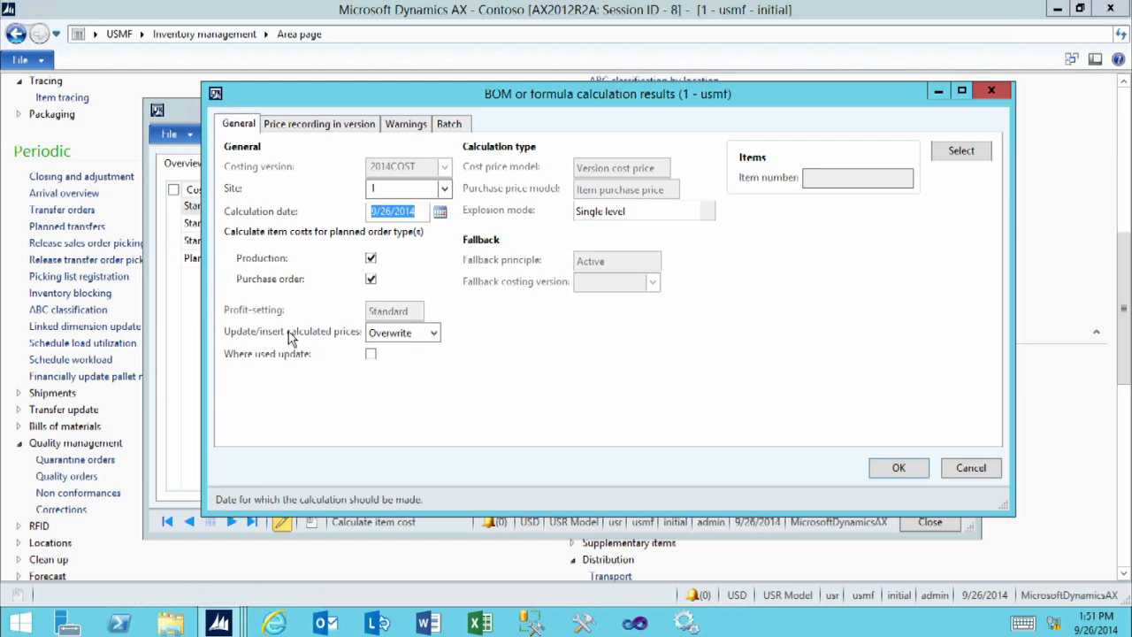
pyautogui.click(433, 334)
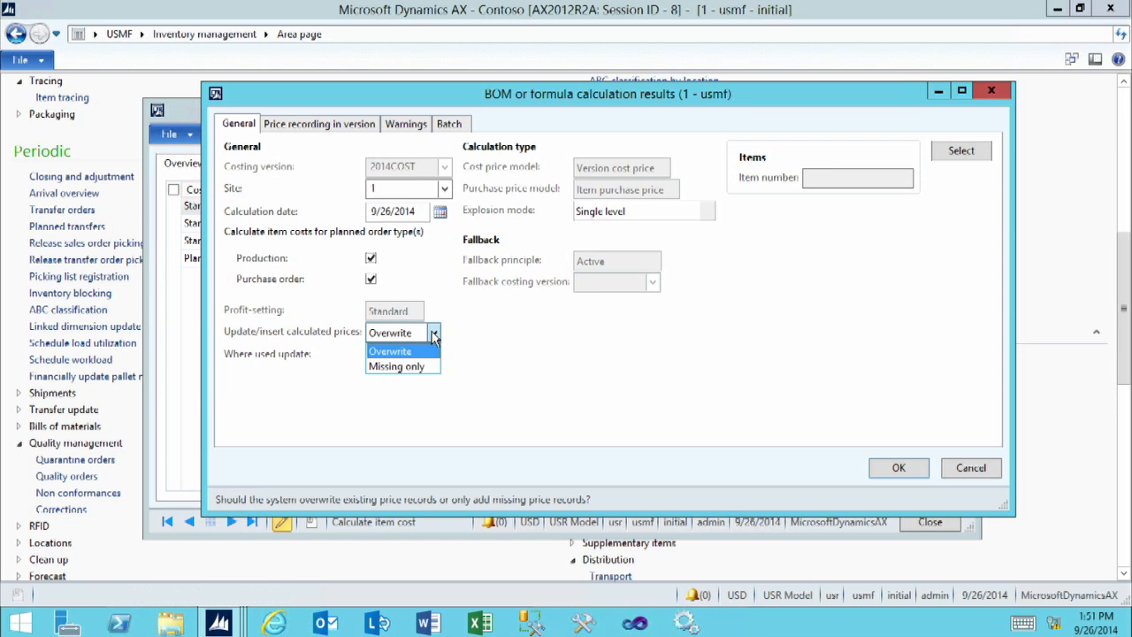
pyautogui.click(434, 334)
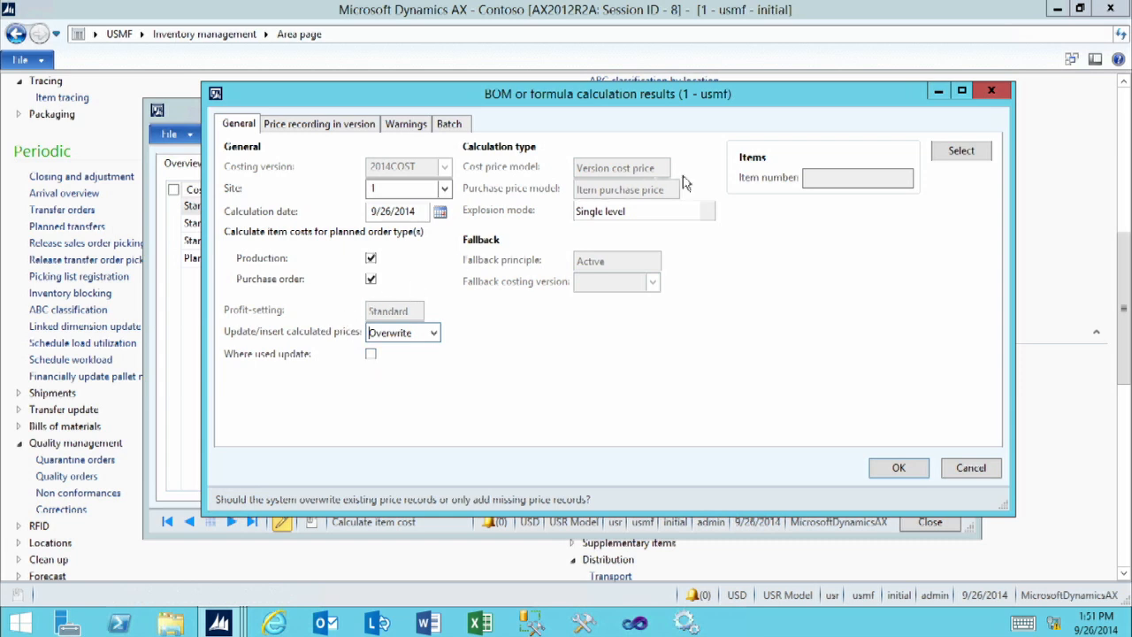
# - Open the calculation's item selection query and add a range on the Cost group field of the Items table
pyautogui.click(960, 154)
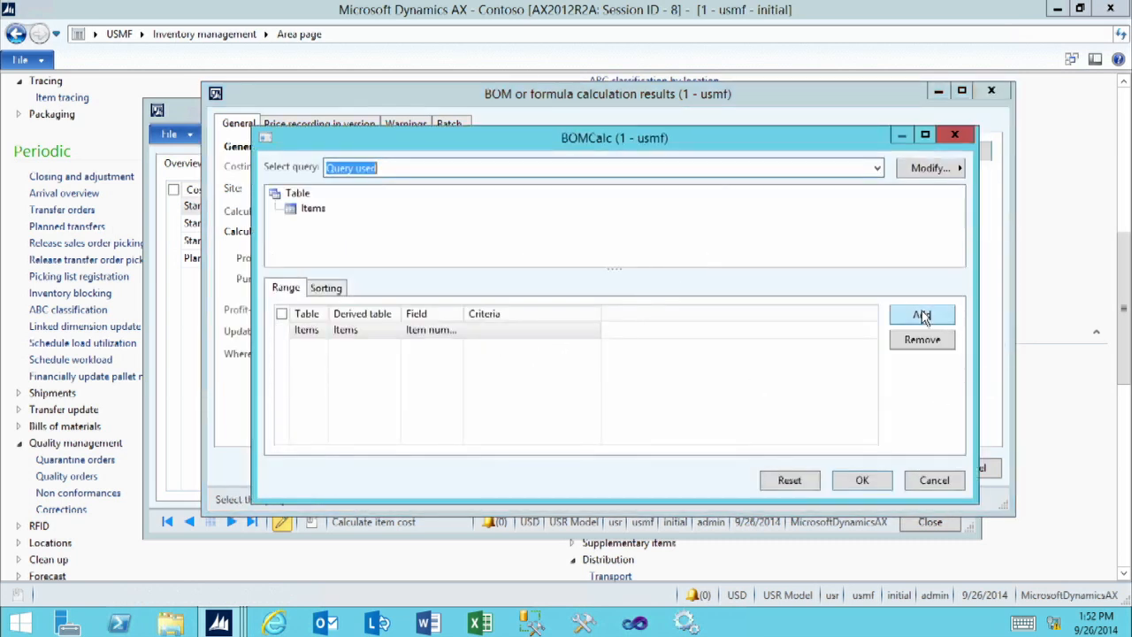
pyautogui.click(922, 315)
pyautogui.click(426, 329)
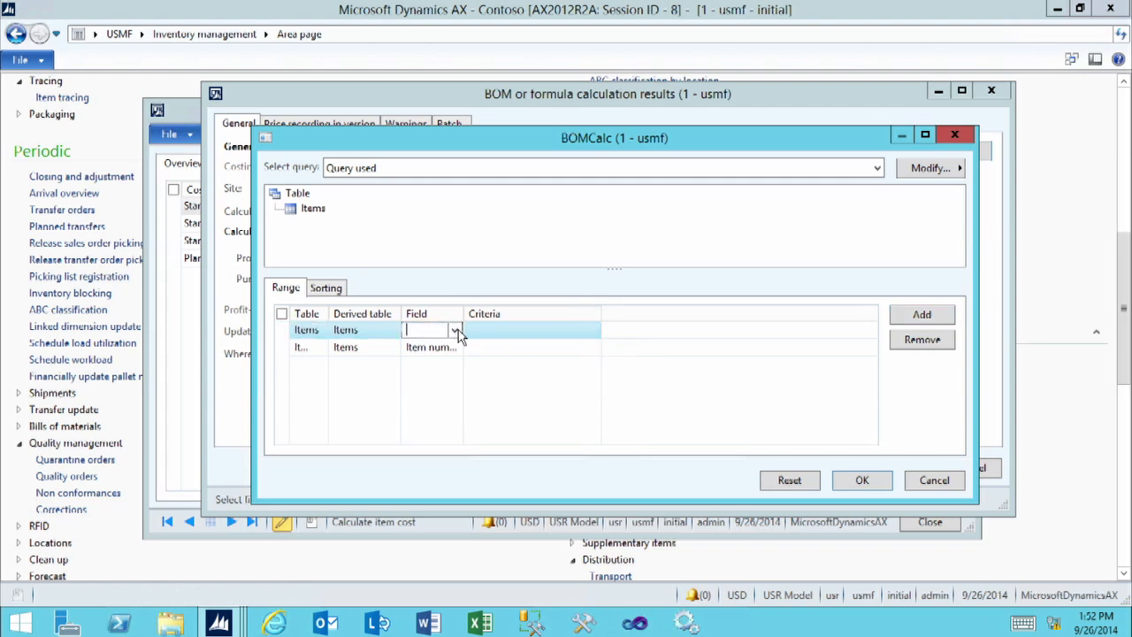
pyautogui.click(455, 329)
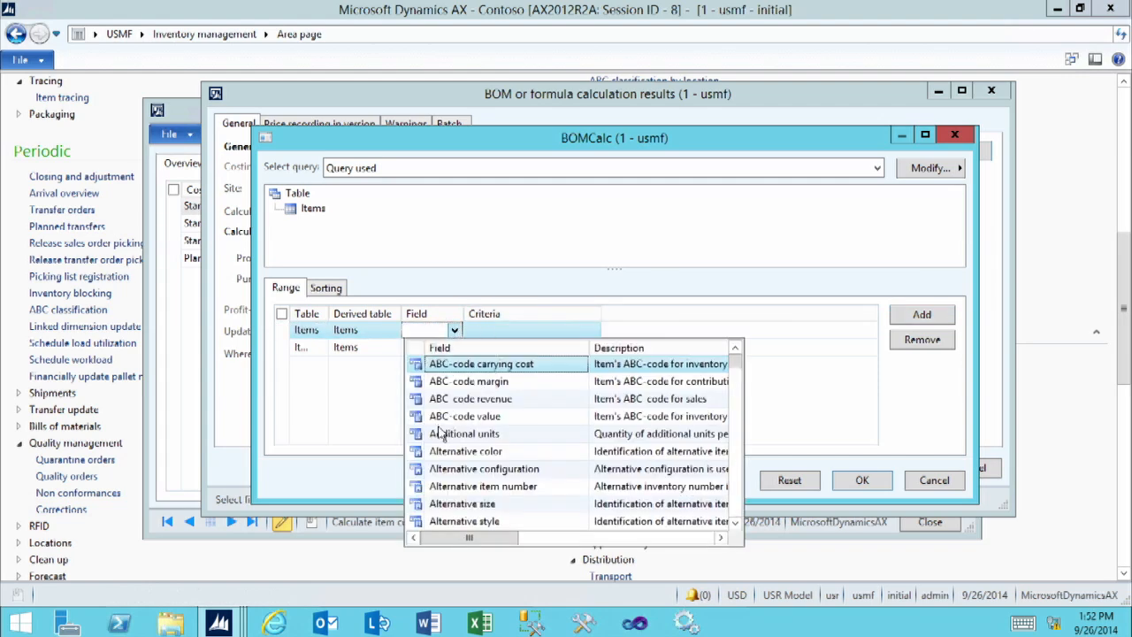
pyautogui.scroll(-3, 442, 464)
pyautogui.scroll(-3, 442, 475)
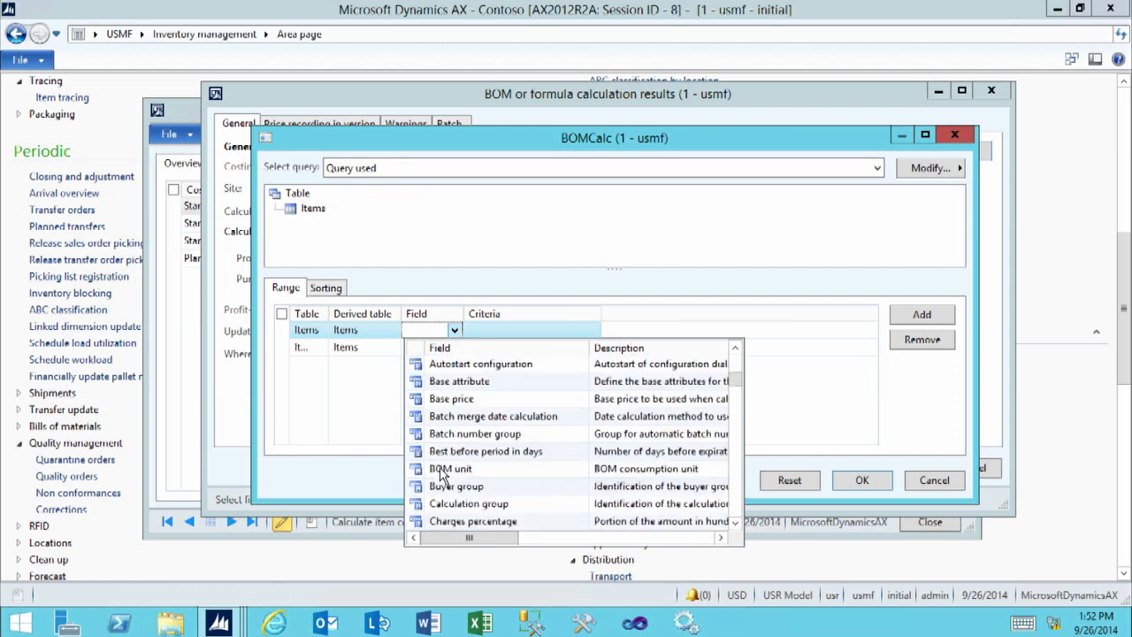
pyautogui.scroll(-2, 442, 475)
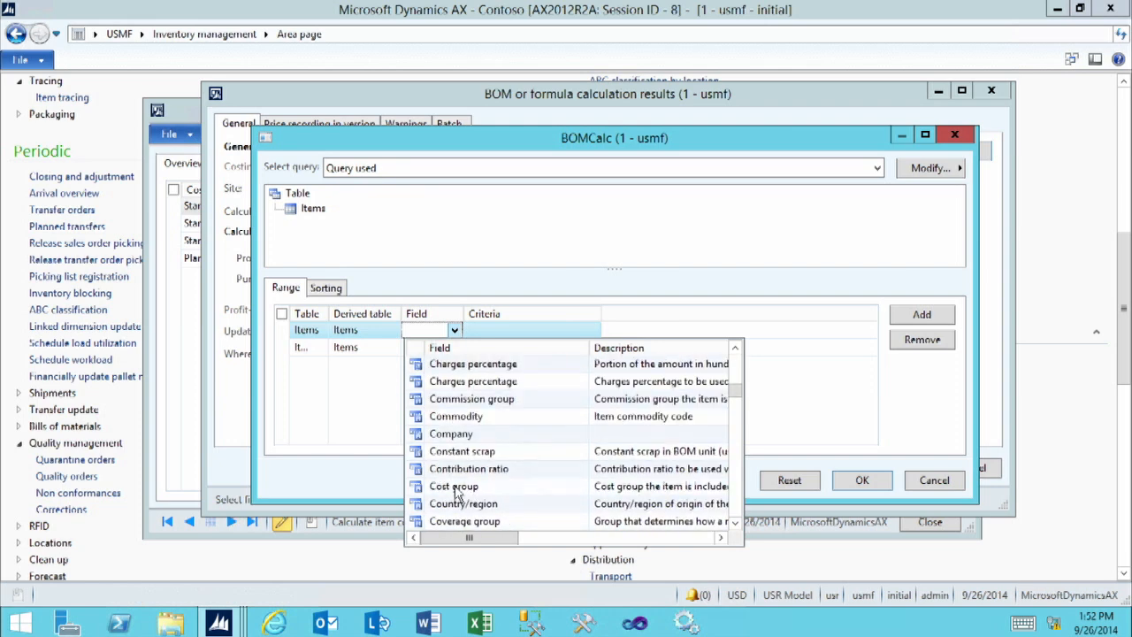
pyautogui.click(454, 487)
# - Set the Cost group range's criteria to M5, Speaker Components
pyautogui.click(527, 330)
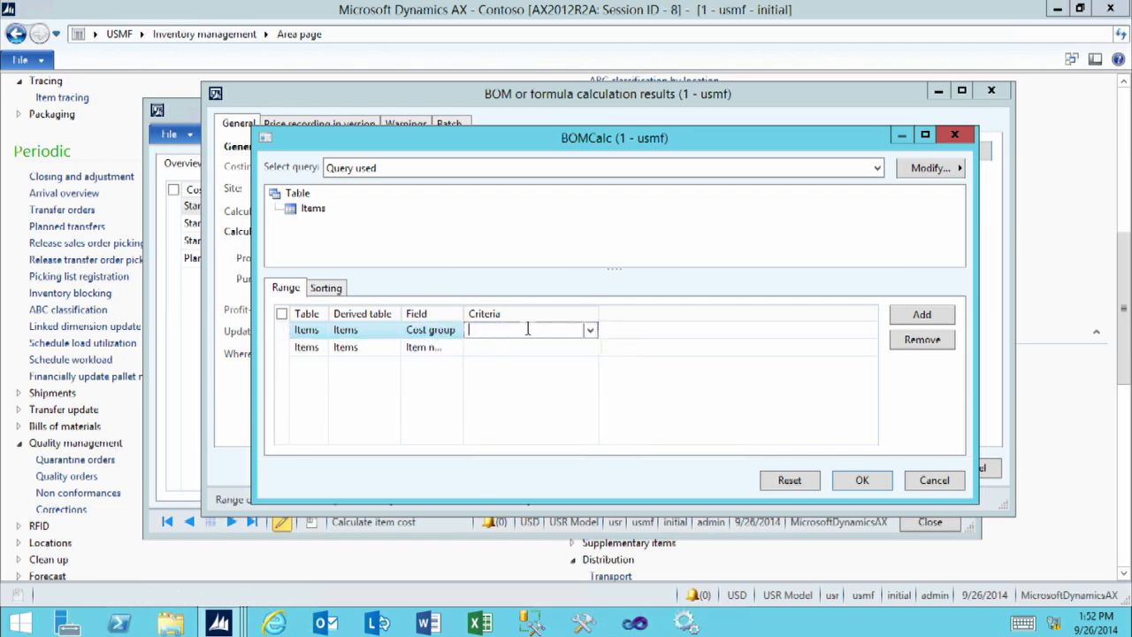
pyautogui.click(589, 329)
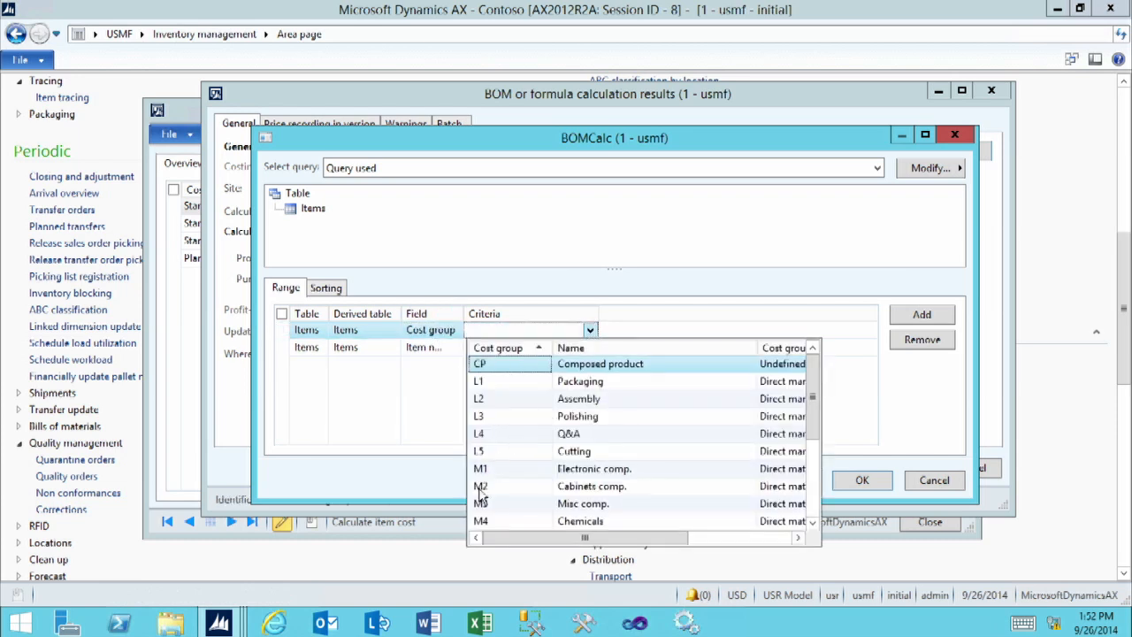
pyautogui.scroll(-1, 493, 529)
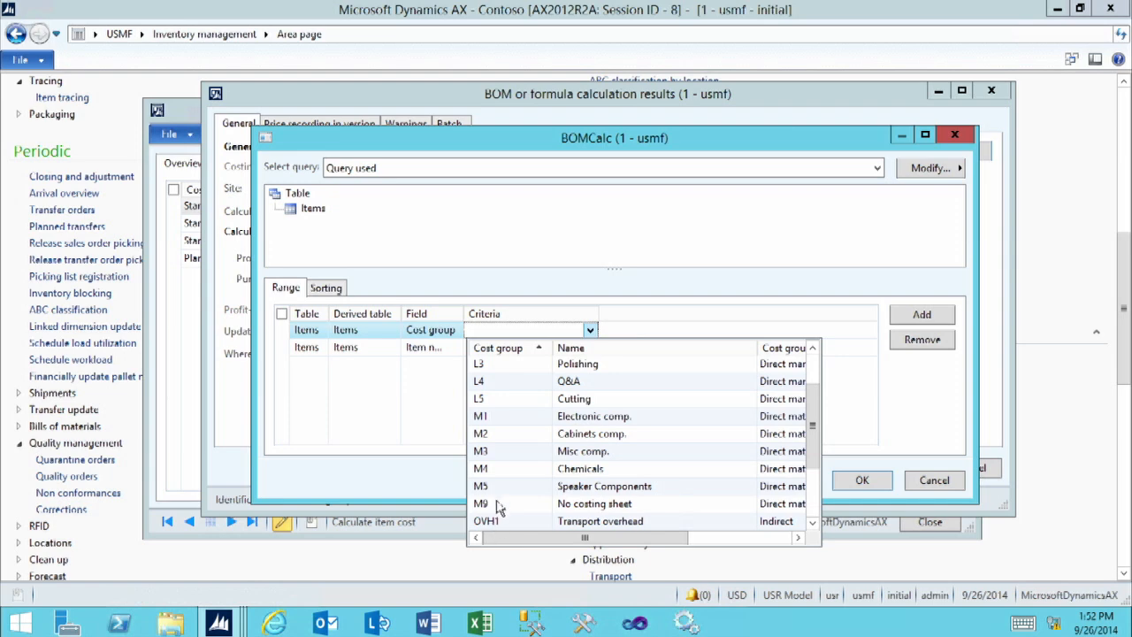
pyautogui.click(499, 486)
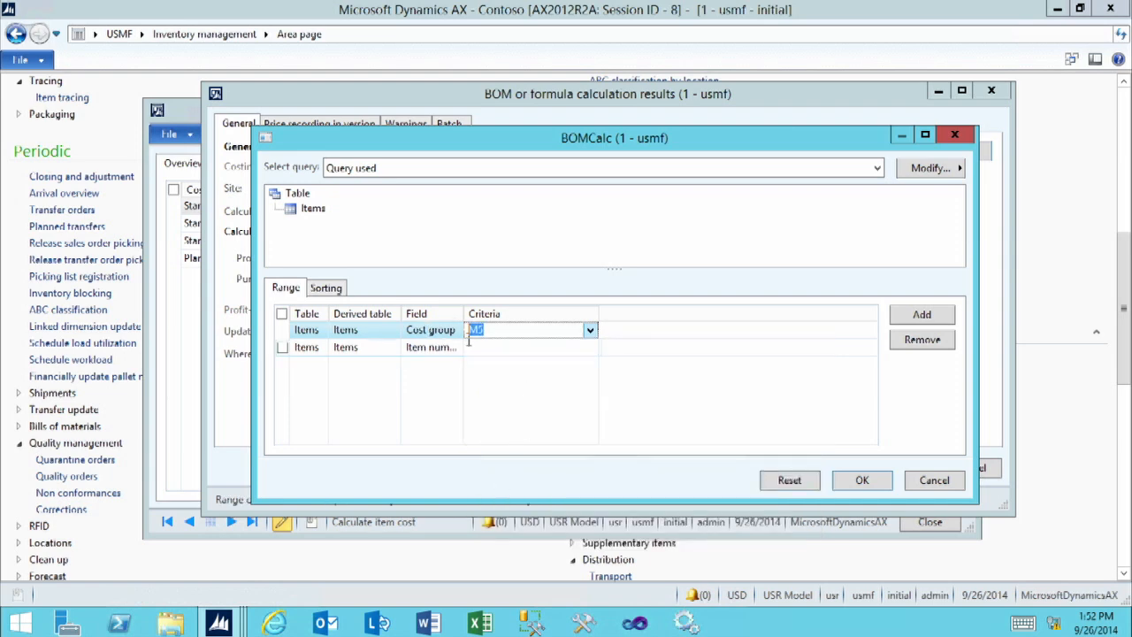
# - Clear the Cost group criteria, accept the item query, and review the calculation's price recording and warning settings
pyautogui.press('BackSpace')
pyautogui.click(862, 481)
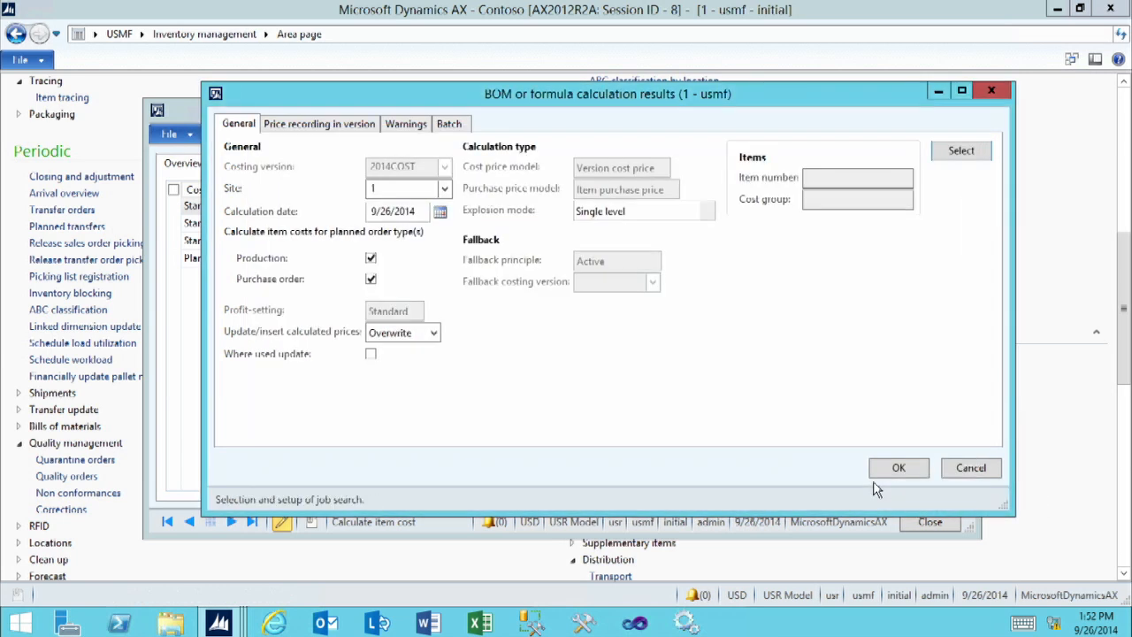
pyautogui.click(300, 124)
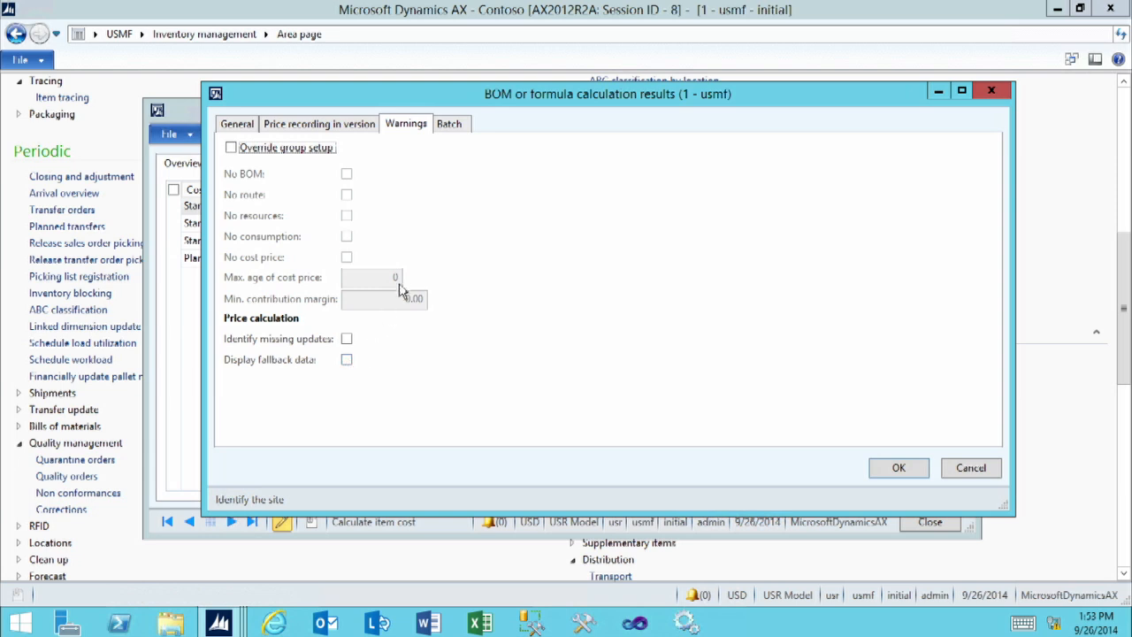
# - Enable batch processing for the Price calculation task without a batch group, submit it, and dismiss the message log
pyautogui.click(448, 125)
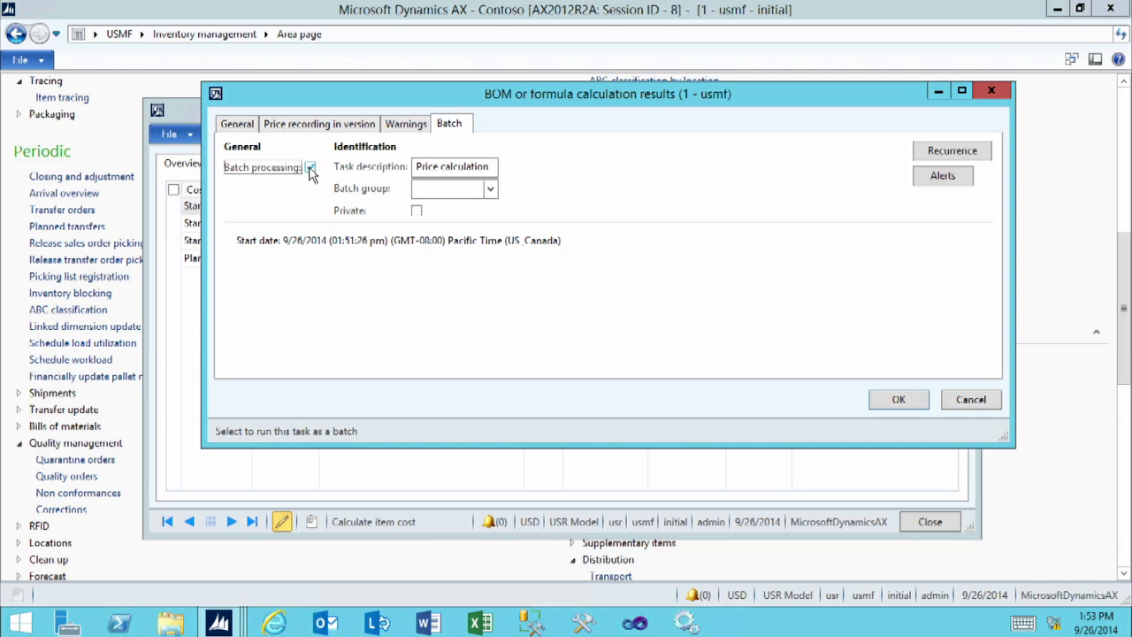
pyautogui.click(421, 191)
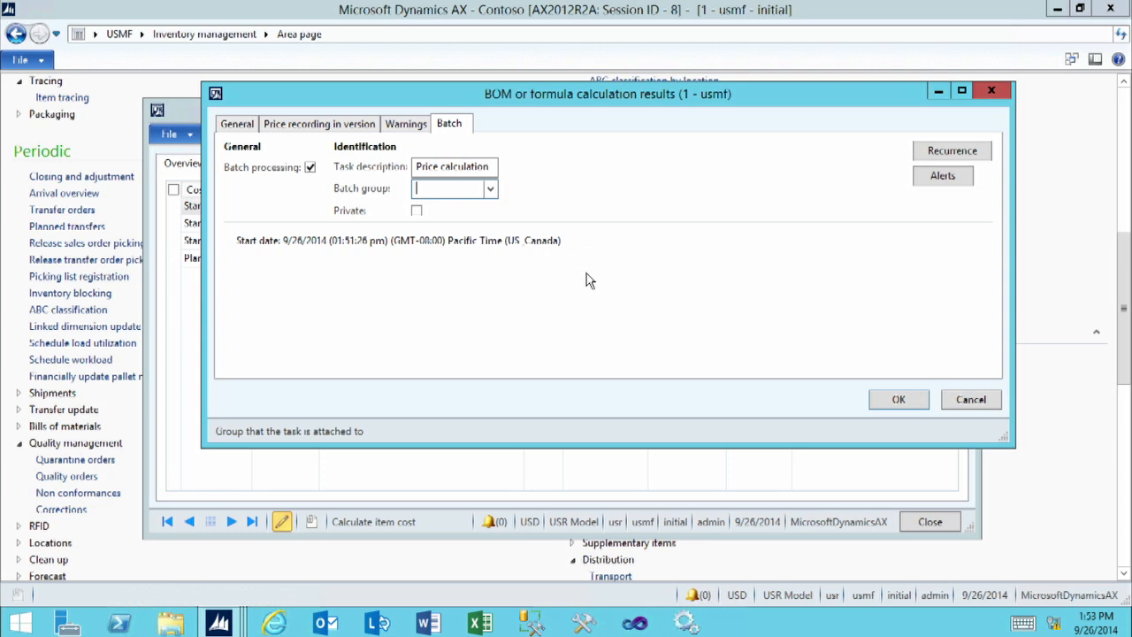
pyautogui.click(895, 402)
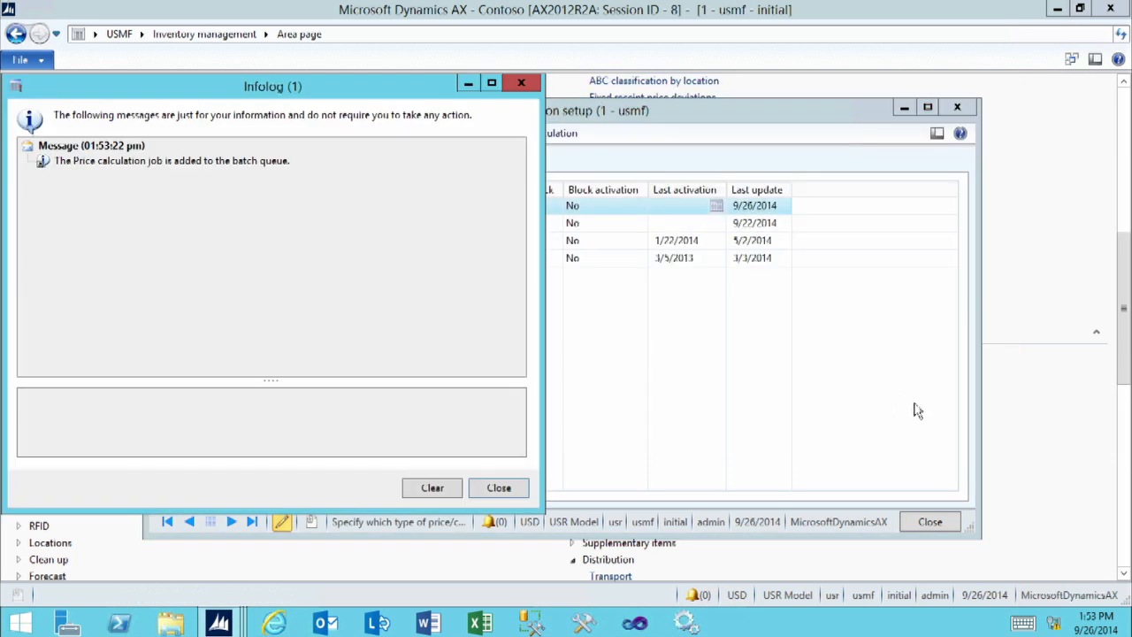
pyautogui.click(151, 162)
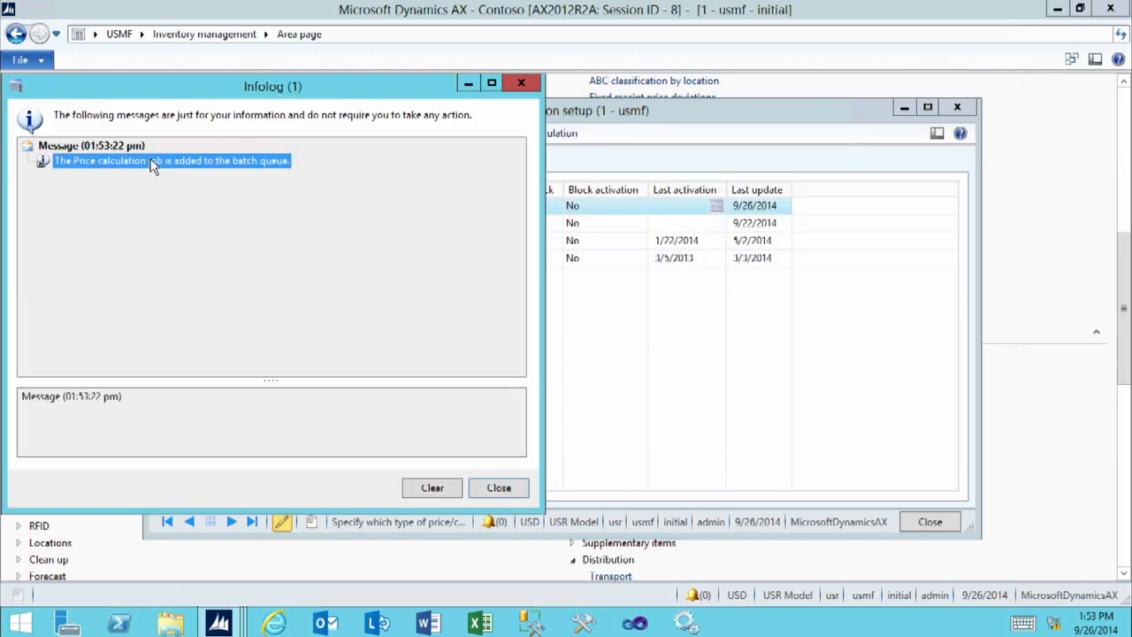
pyautogui.click(497, 488)
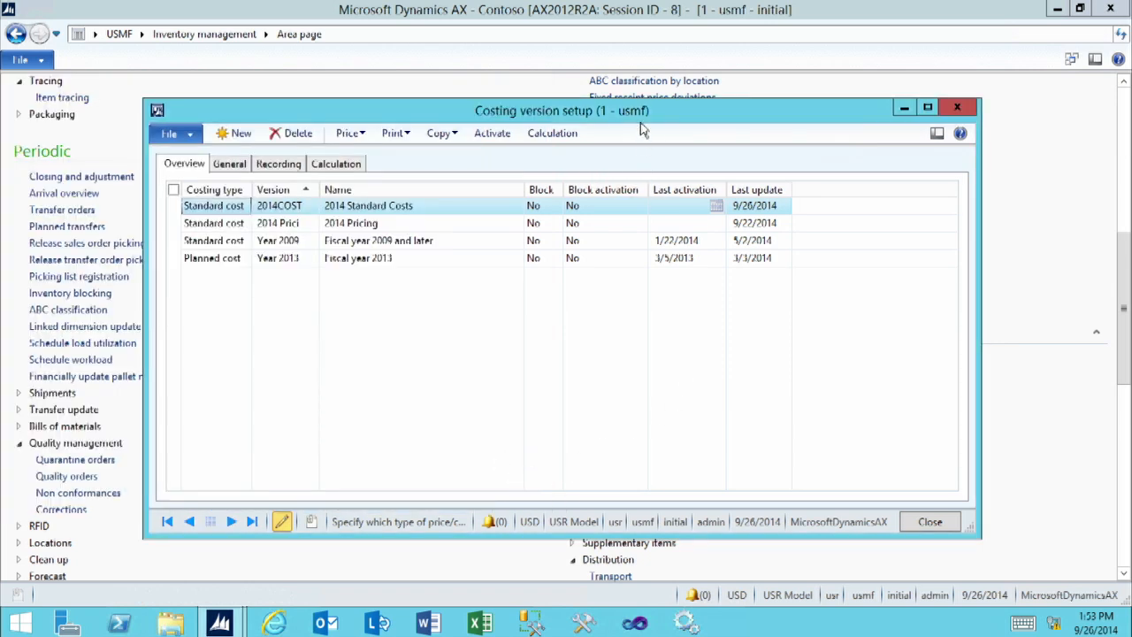
# - Close the costing version setup and open the Released products list in Product information management
pyautogui.moveTo(655, 124); pyautogui.dragTo(668, 138)
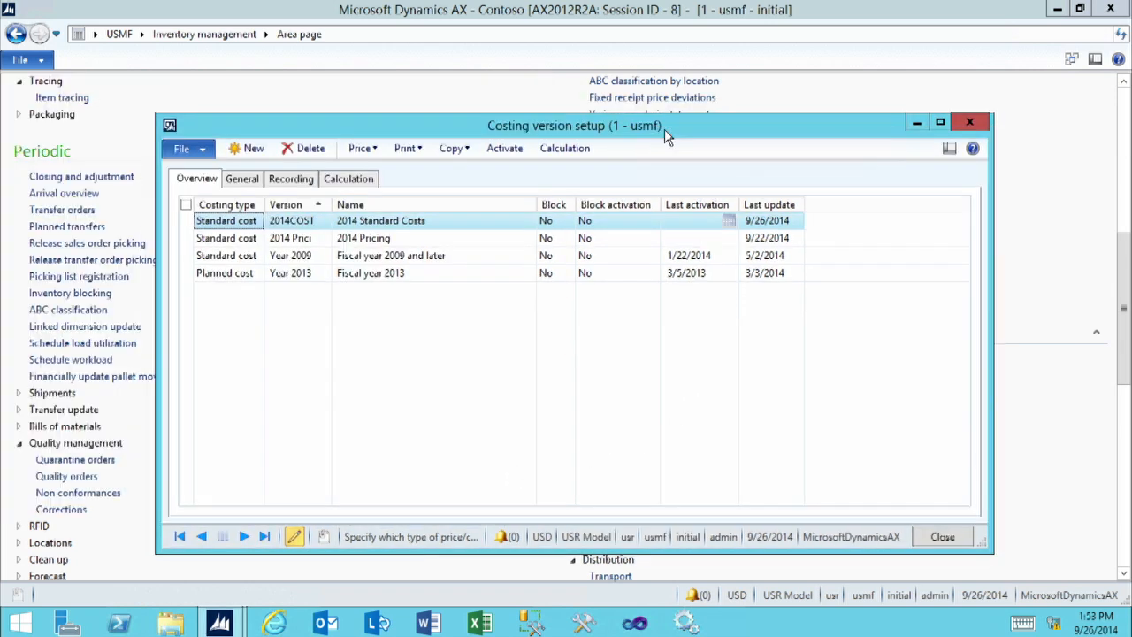
pyautogui.click(969, 124)
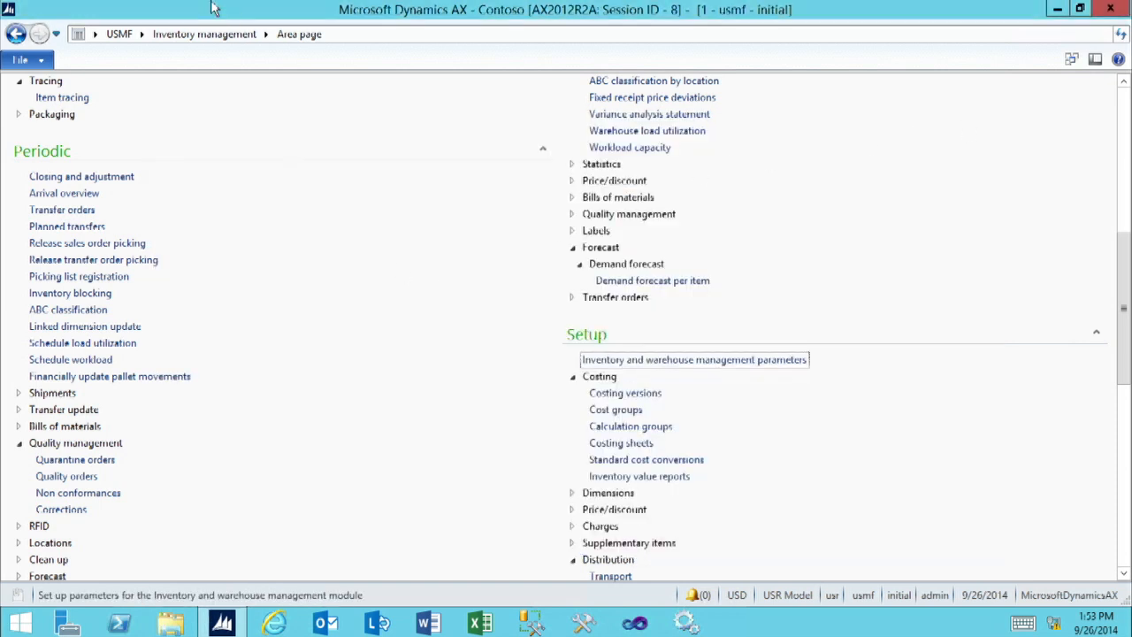
pyautogui.click(139, 35)
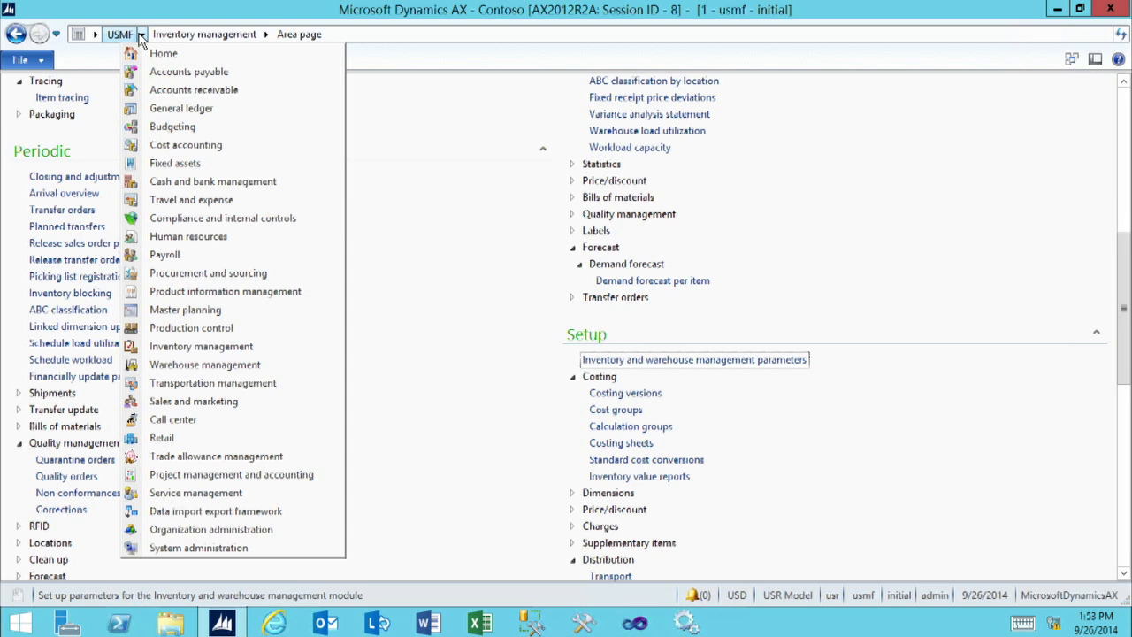
pyautogui.click(225, 292)
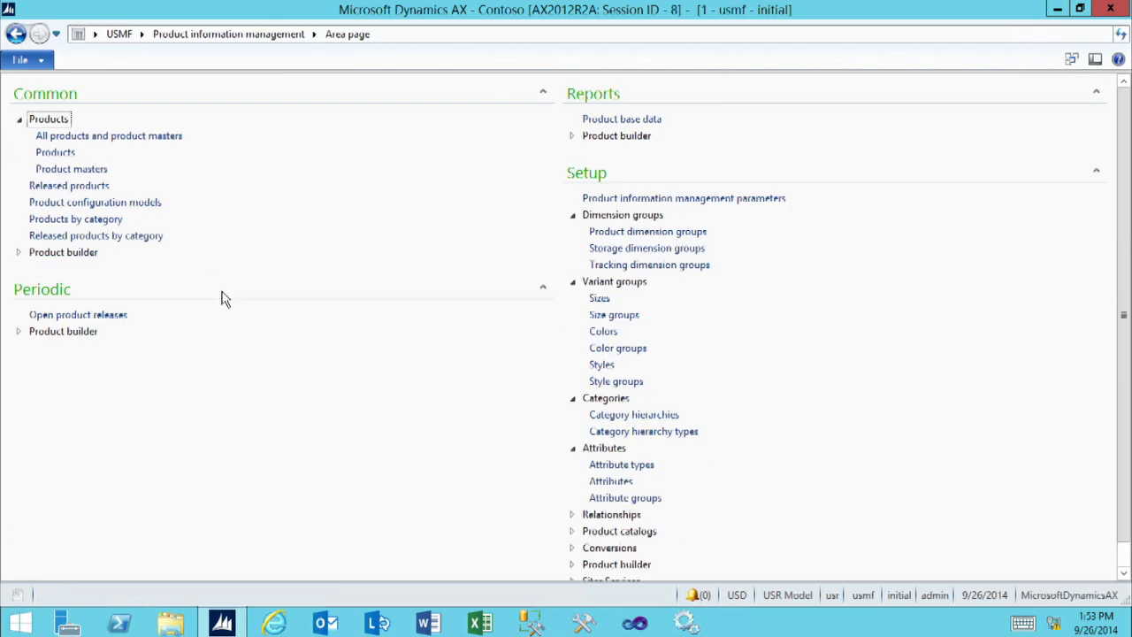
pyautogui.click(89, 188)
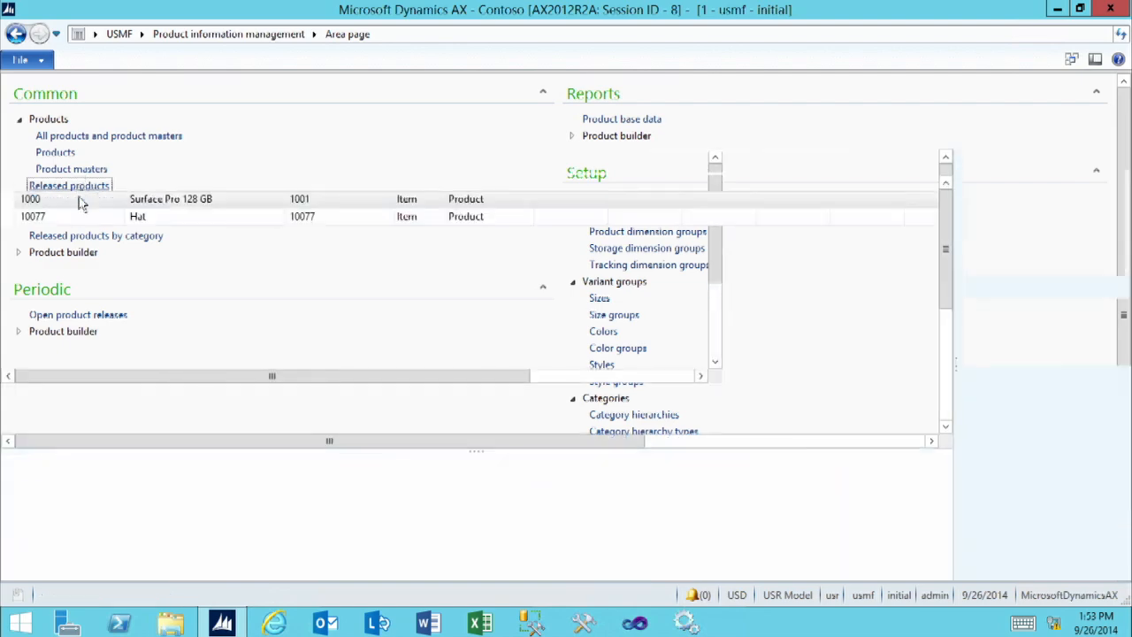
# - Select item L0001, MidRangeSpeaker2, in the released products list and open its item prices
pyautogui.click(75, 408)
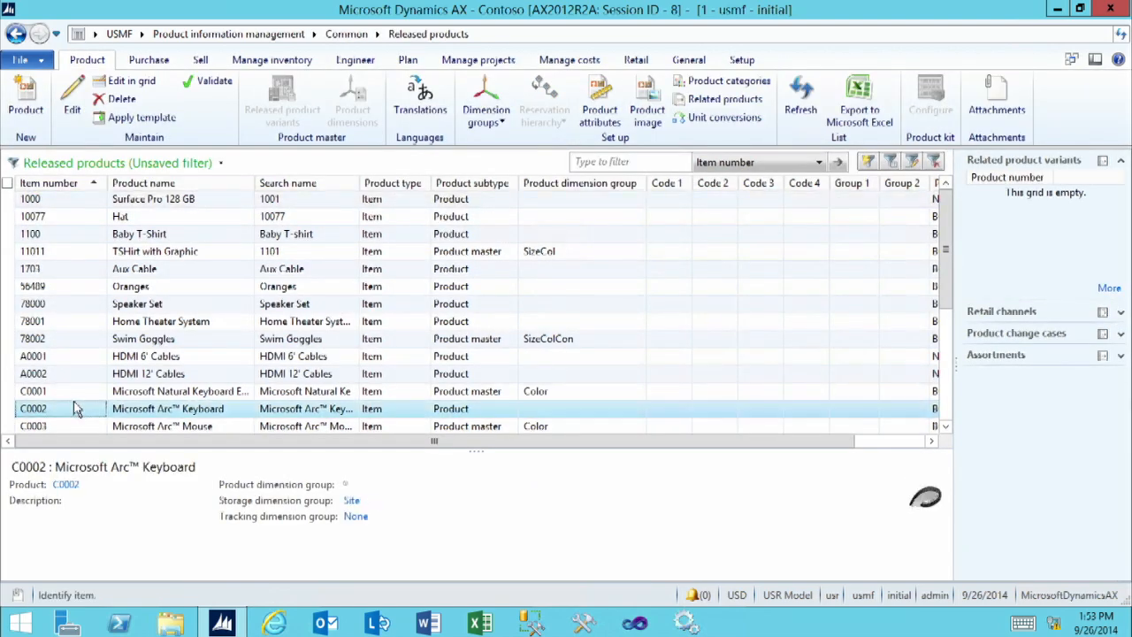
pyautogui.scroll(-3, 75, 408)
pyautogui.scroll(-1, 75, 408)
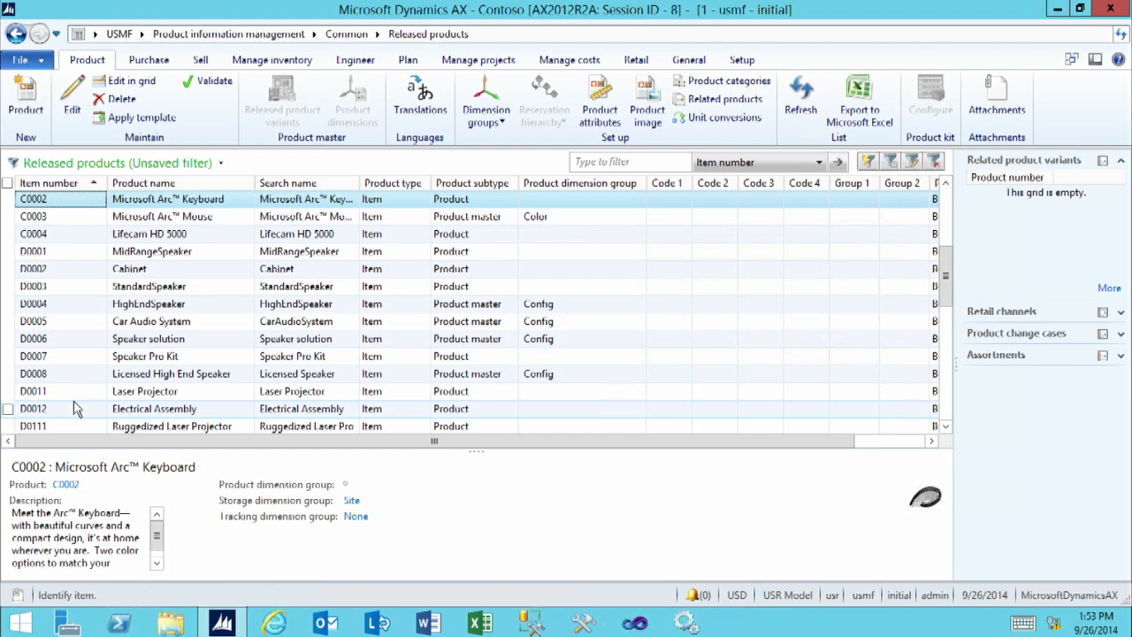
pyautogui.scroll(-2, 75, 408)
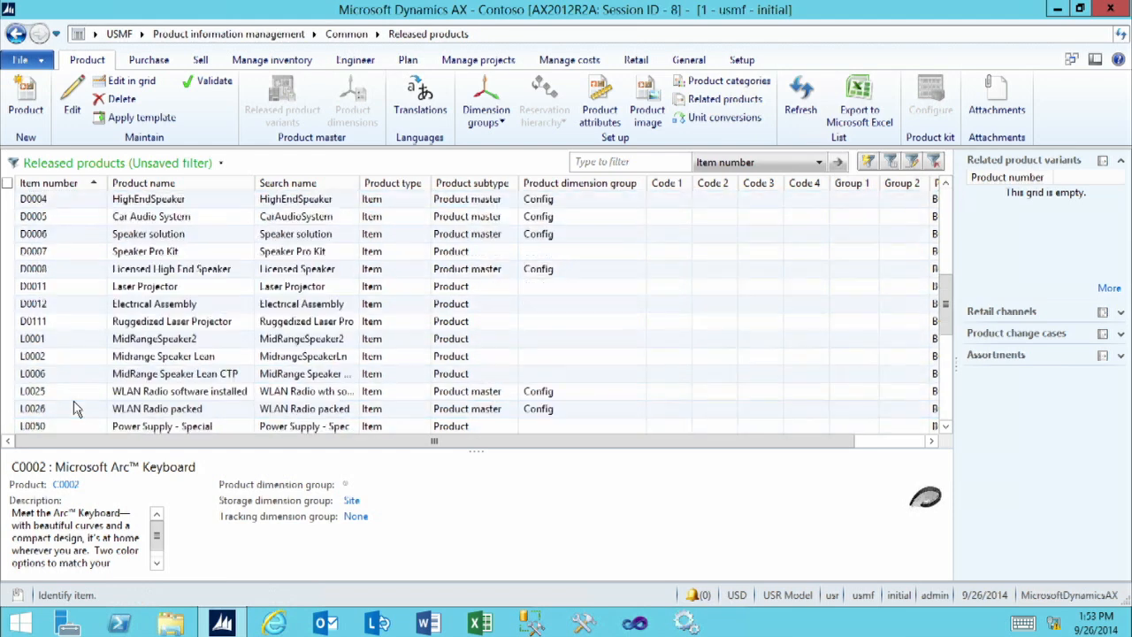
pyautogui.click(55, 343)
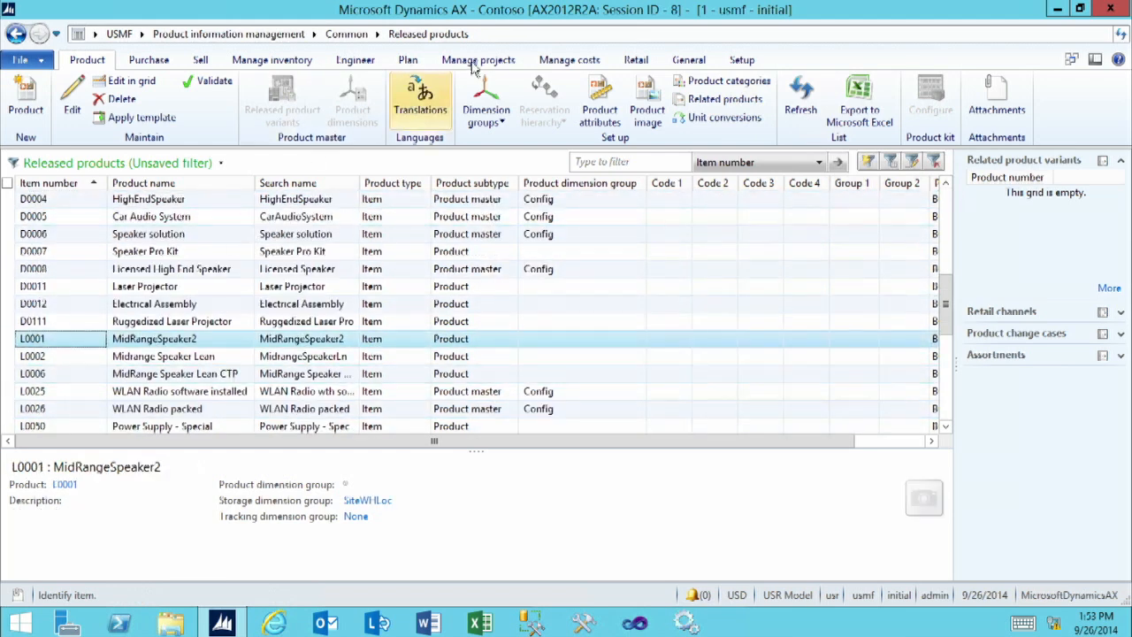
pyautogui.click(570, 62)
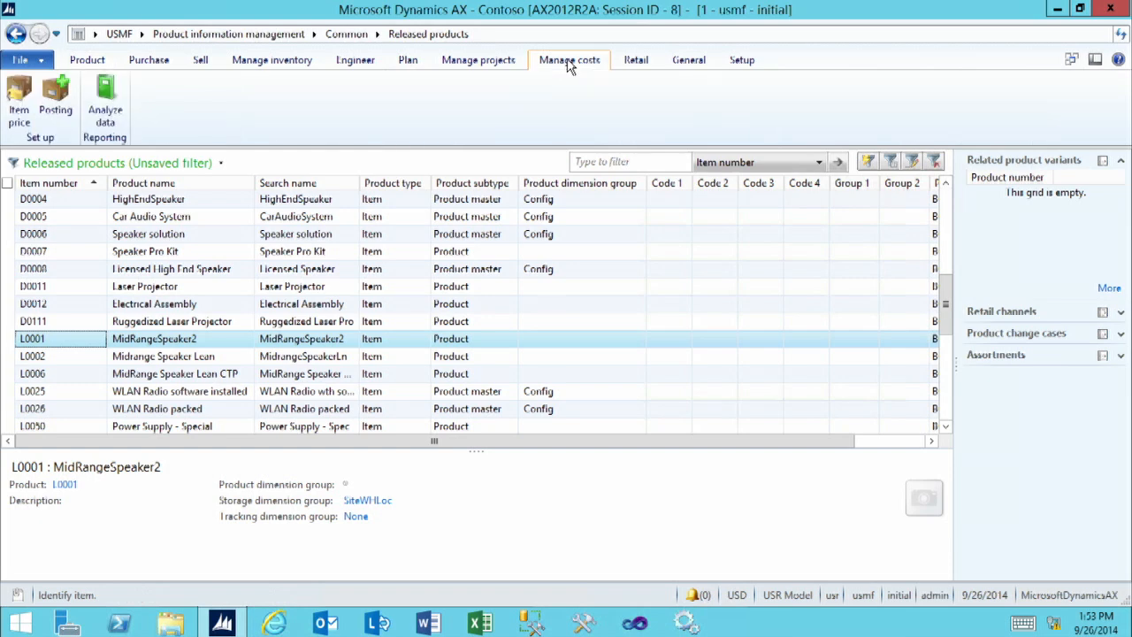
pyautogui.click(21, 97)
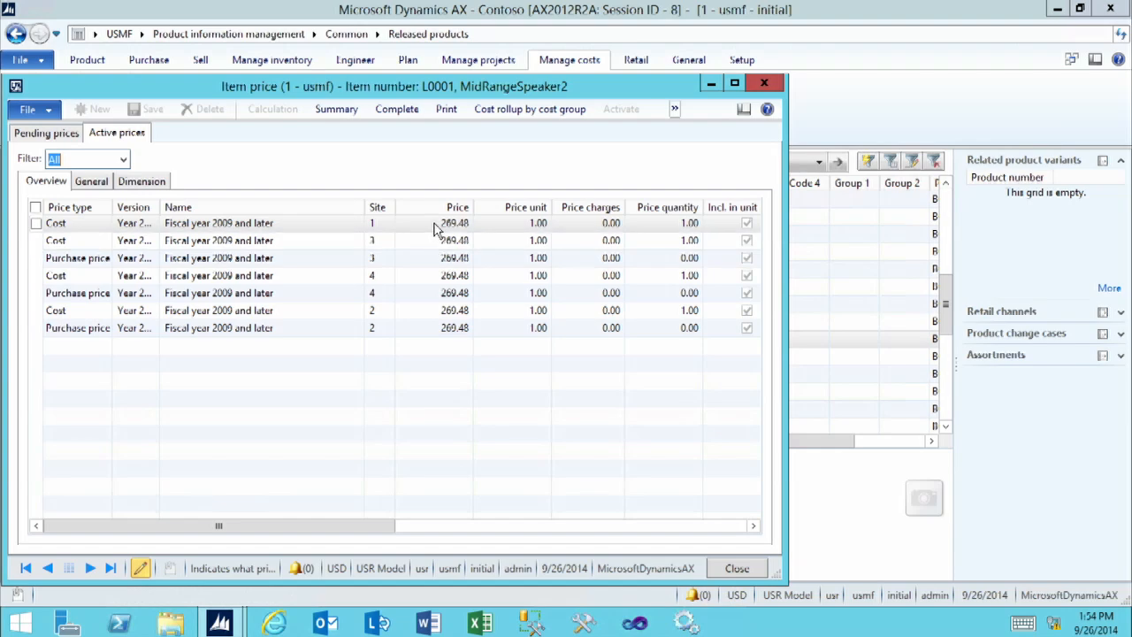
# - From item L0001's pending prices, open the cost calculation and choose costing version 2014COST
pyautogui.click(41, 137)
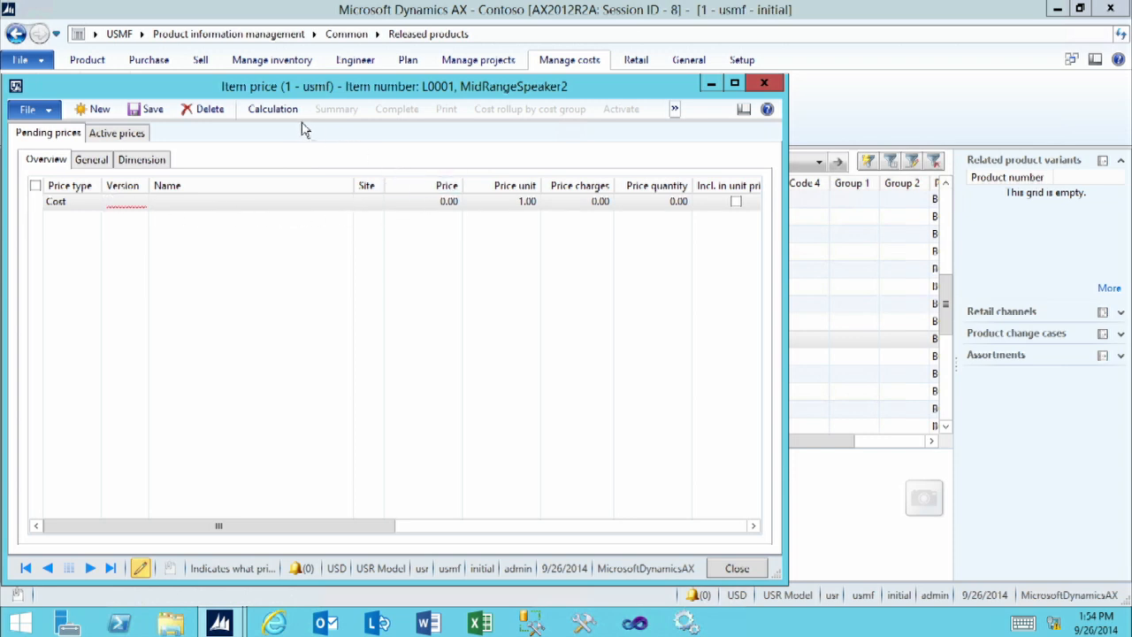
pyautogui.click(270, 111)
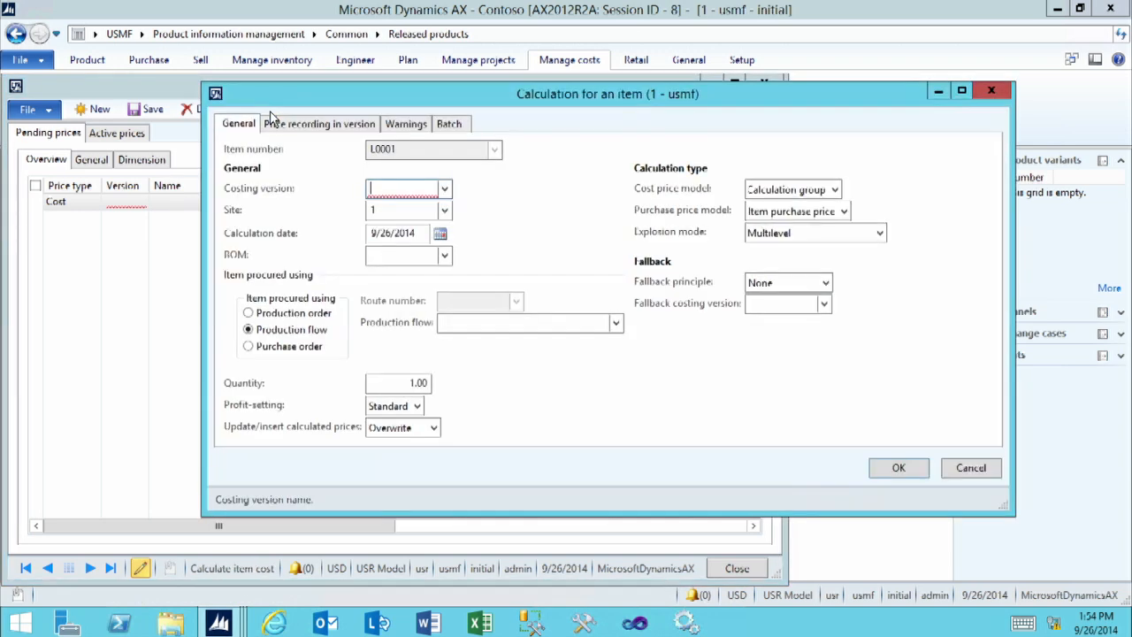
pyautogui.click(444, 188)
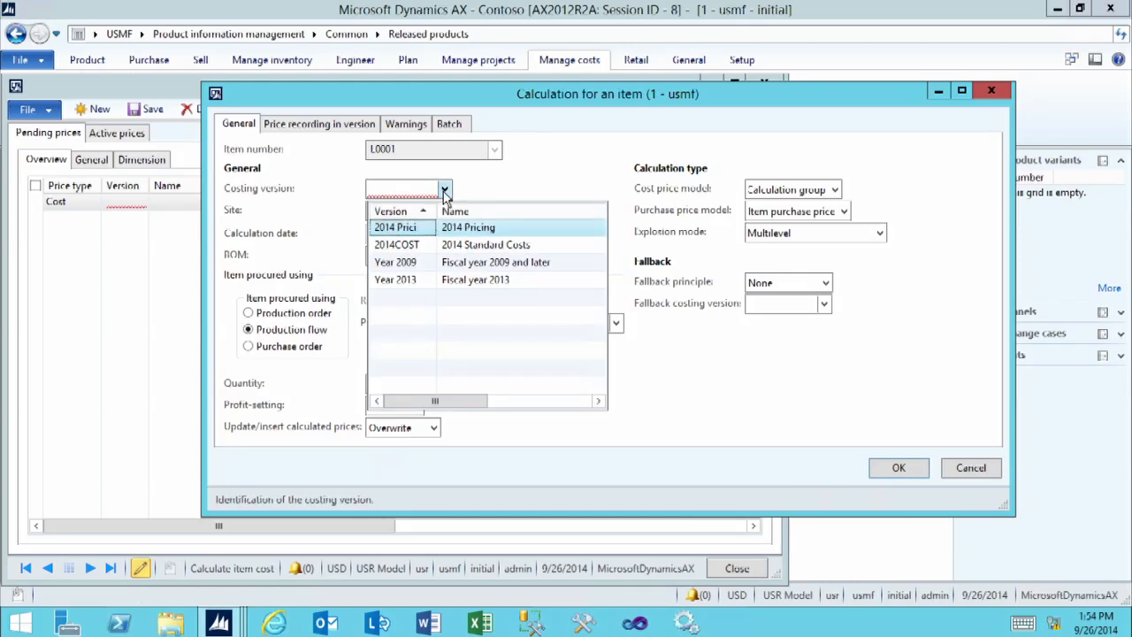
pyautogui.click(407, 246)
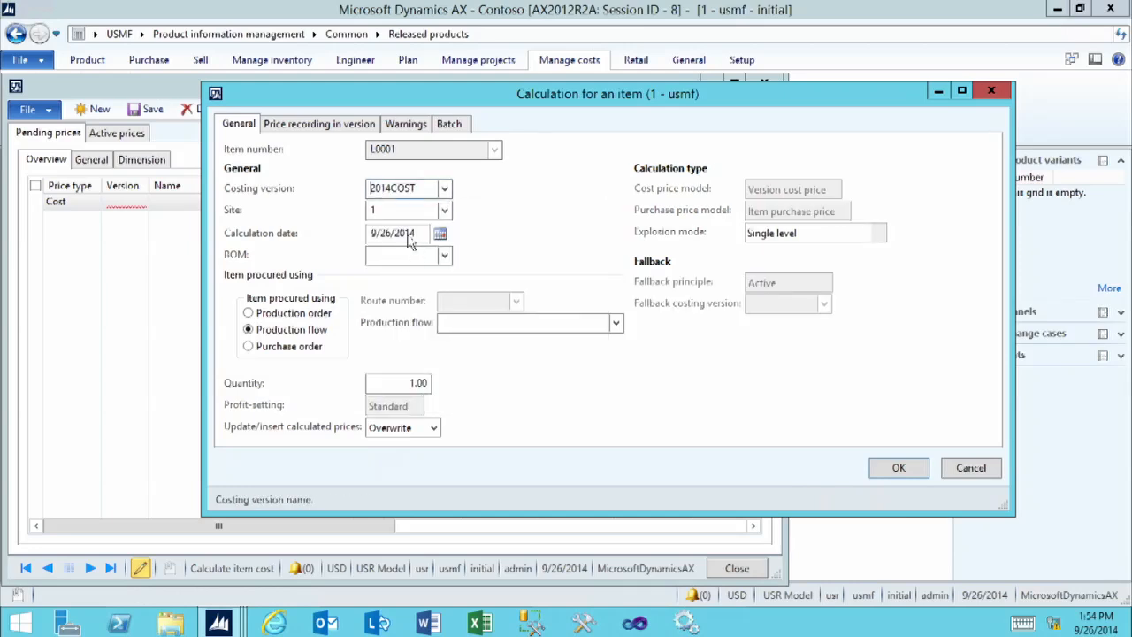
# - Choose BOM 000003 for the item calculation and set the quantity to 100
pyautogui.click(384, 257)
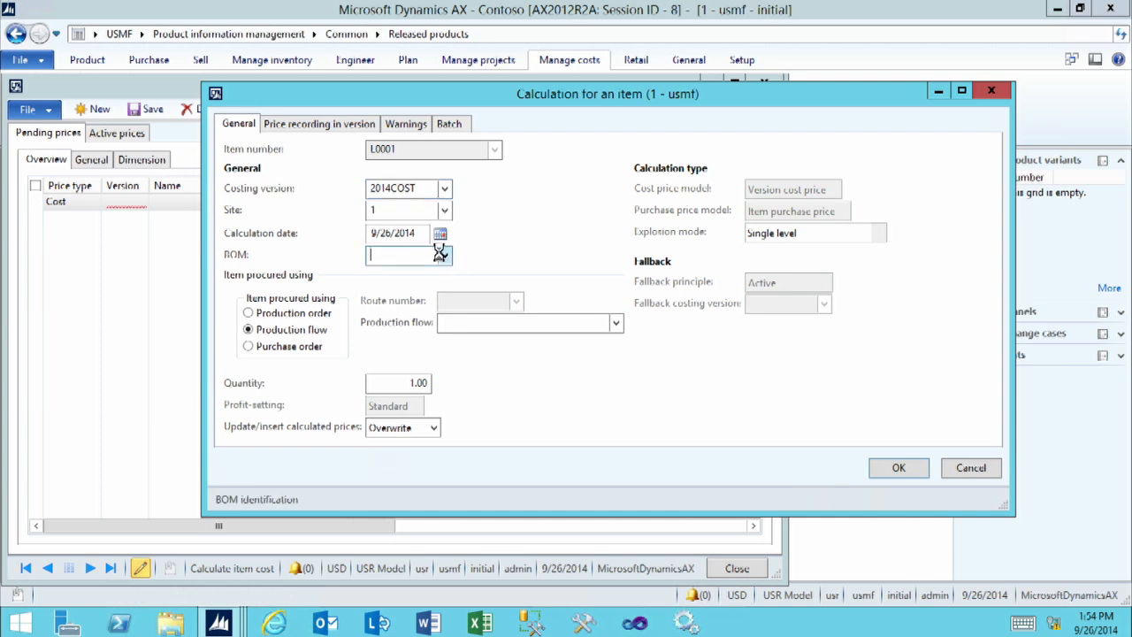
pyautogui.click(444, 255)
pyautogui.click(432, 296)
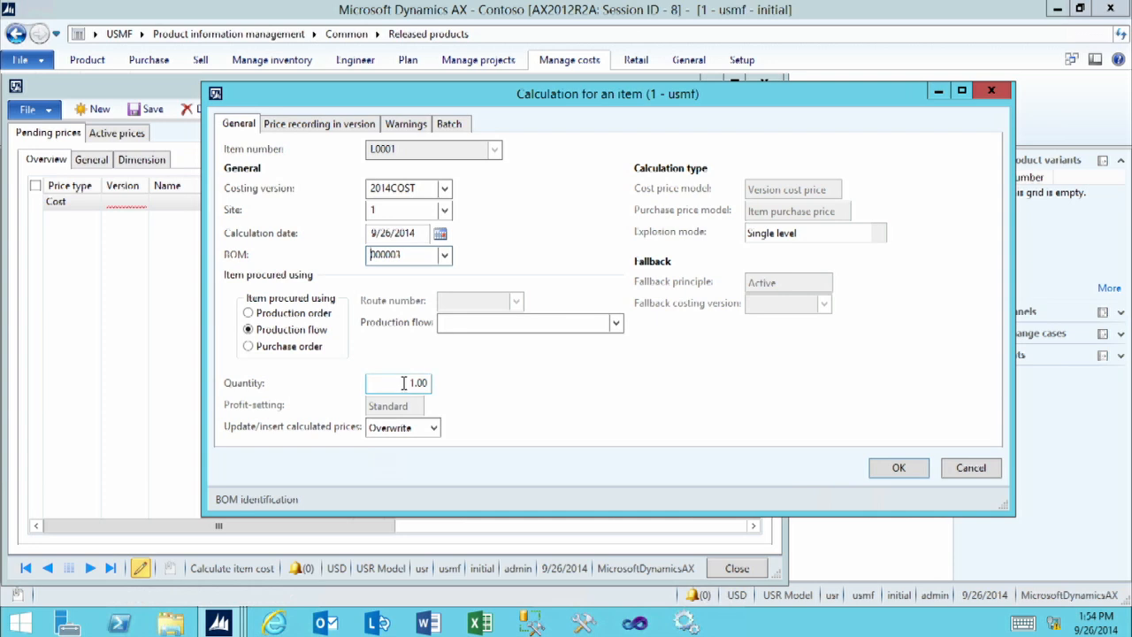
pyautogui.click(403, 383)
pyautogui.write('10')
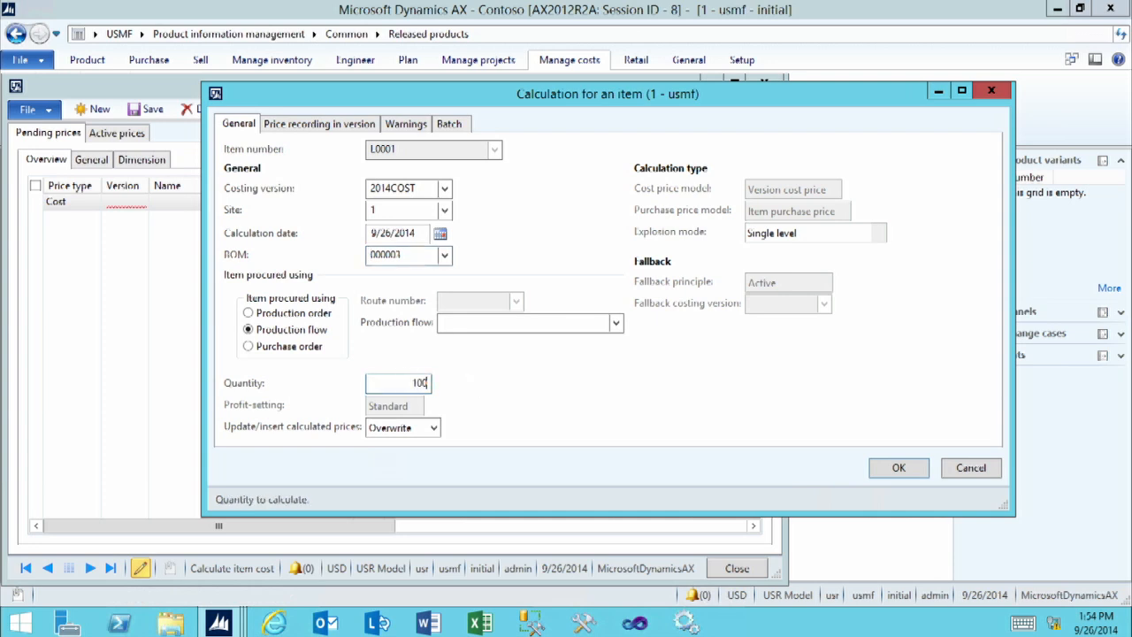
pyautogui.write('0')
pyautogui.press('Tab')
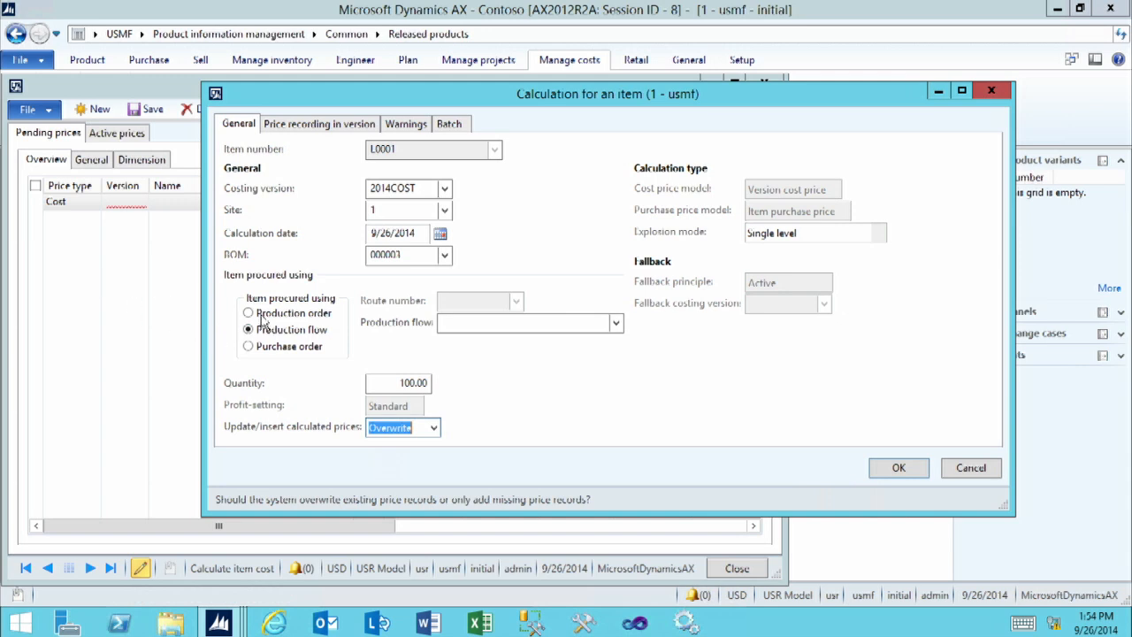
# - Switch procurement to Production order, accept inserting the active BOM and route versions, reselect BOM 000003, and run the calculation
pyautogui.click(249, 313)
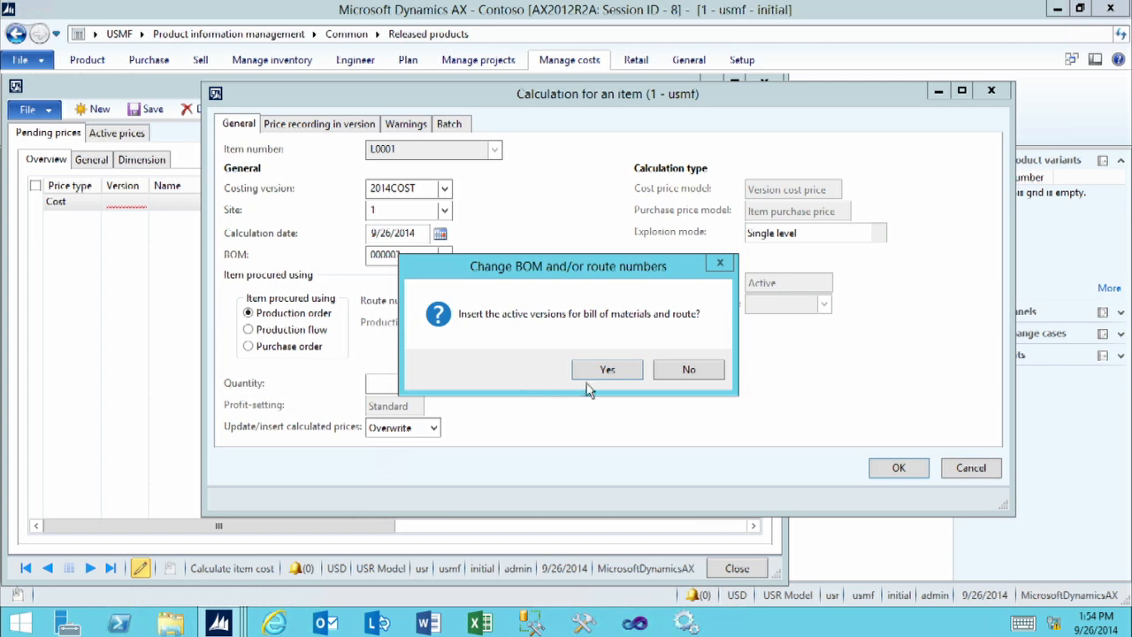
pyautogui.click(586, 376)
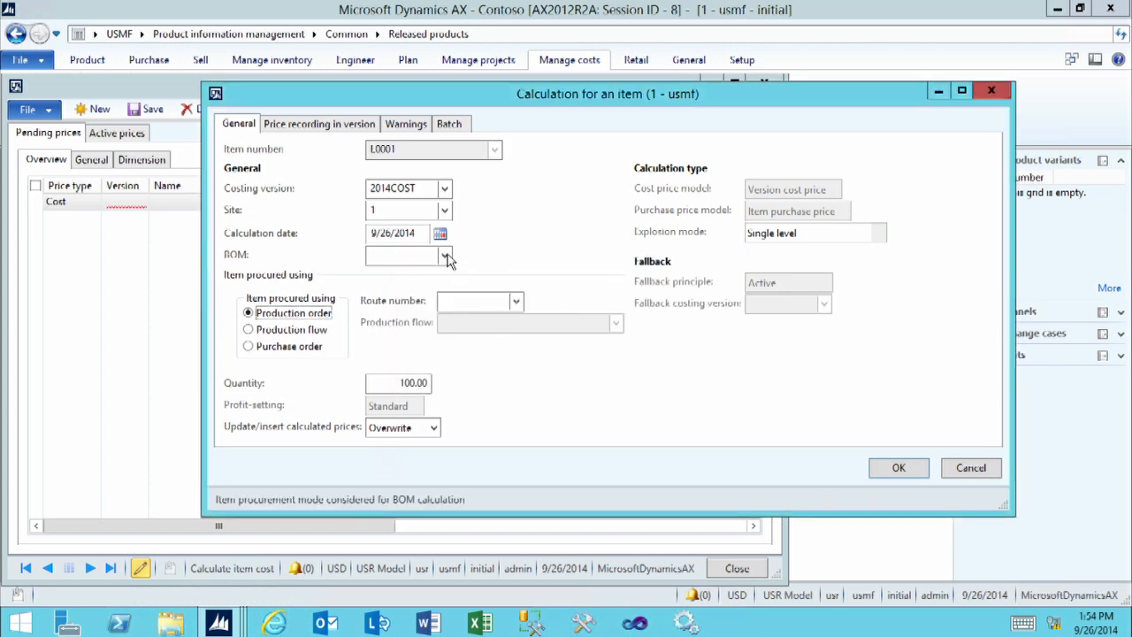
pyautogui.click(445, 255)
pyautogui.click(445, 258)
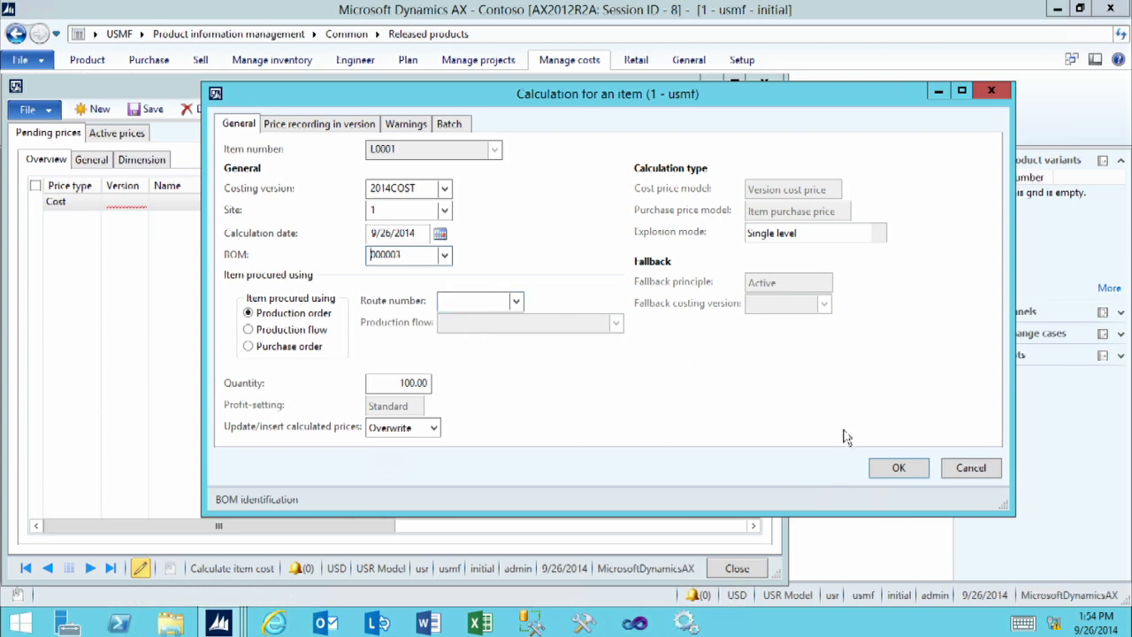
pyautogui.click(904, 473)
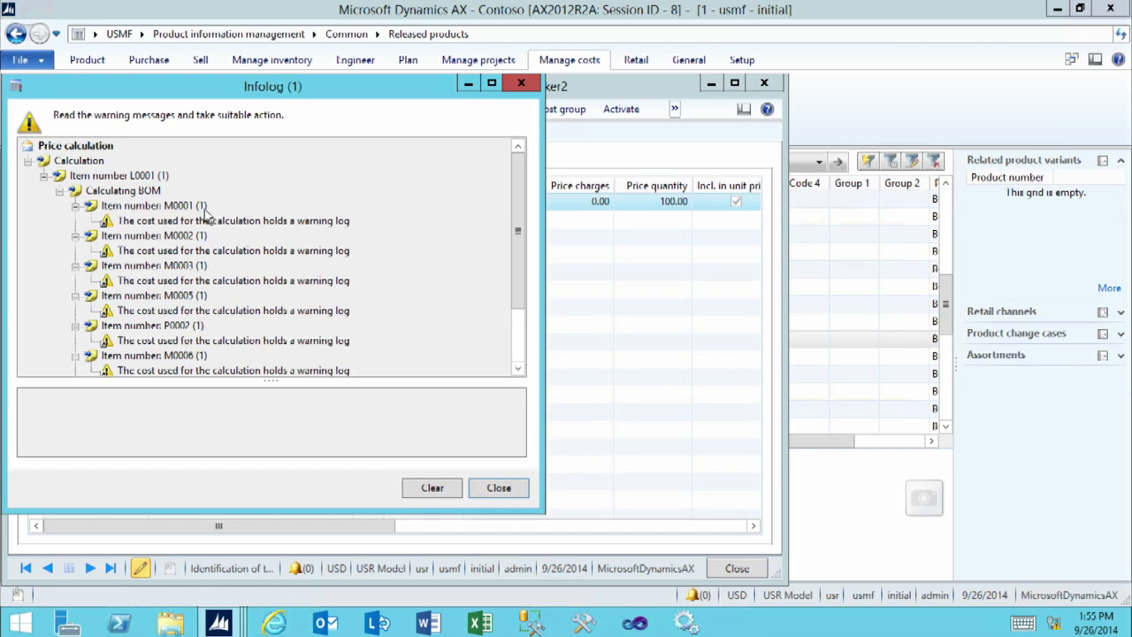
# - Review the price calculation's warnings for the component items and close the log
pyautogui.click(152, 252)
pyautogui.scroll(-2, 153, 256)
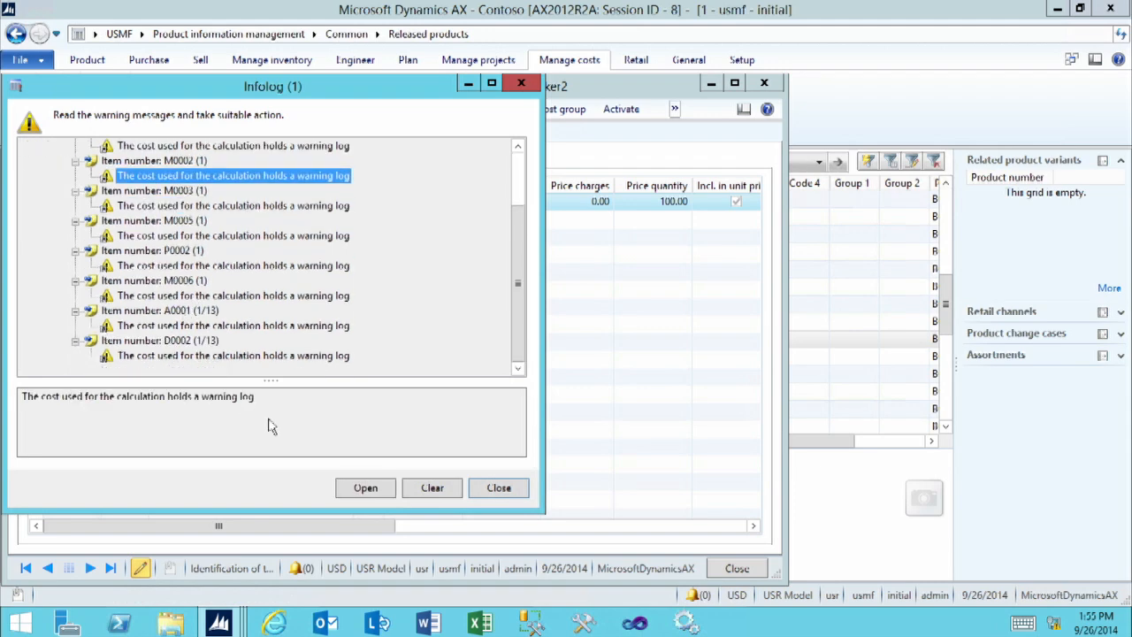
pyautogui.click(500, 488)
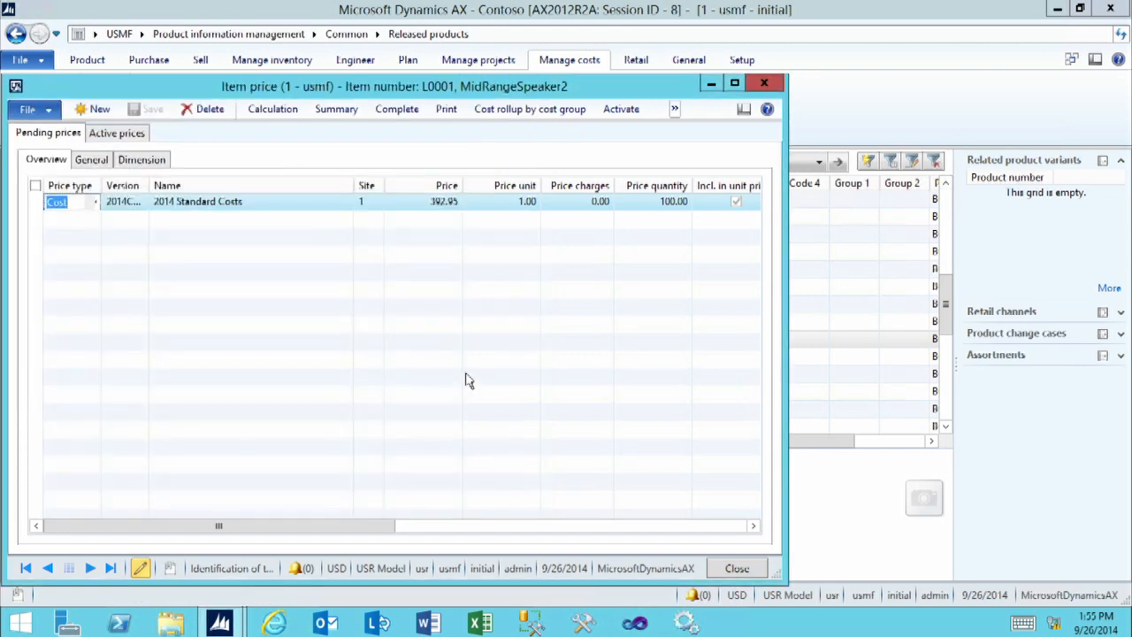
# - Open the summary calculation inquiry for L0001's pending 2014COST price and examine its cost group breakdown, selecting group L2
pyautogui.click(433, 204)
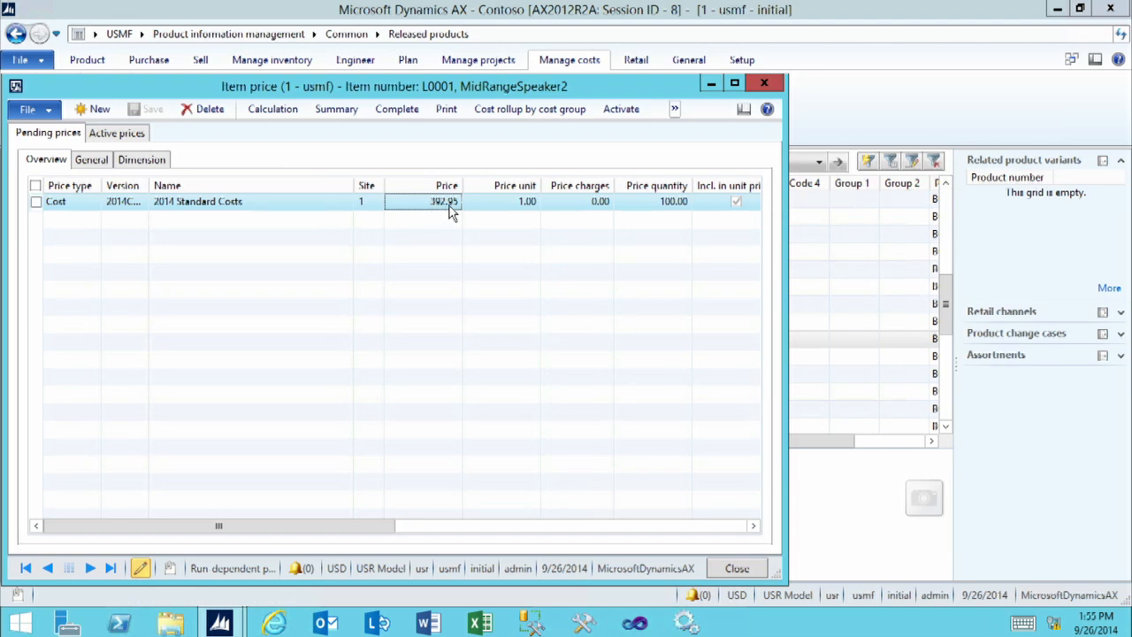
pyautogui.click(339, 117)
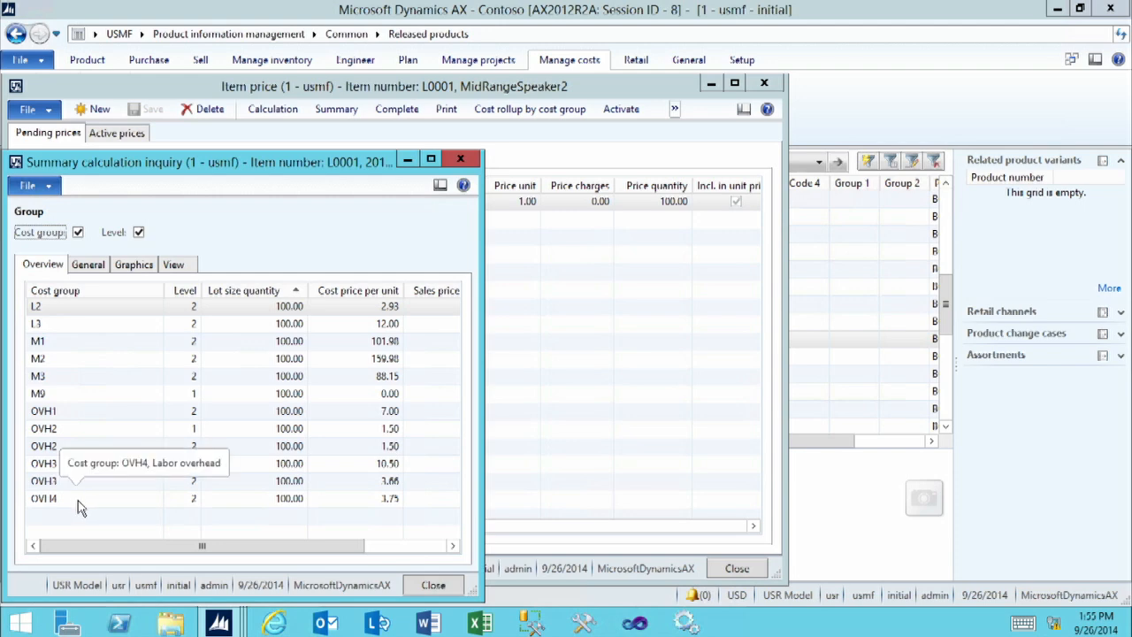
pyautogui.click(58, 312)
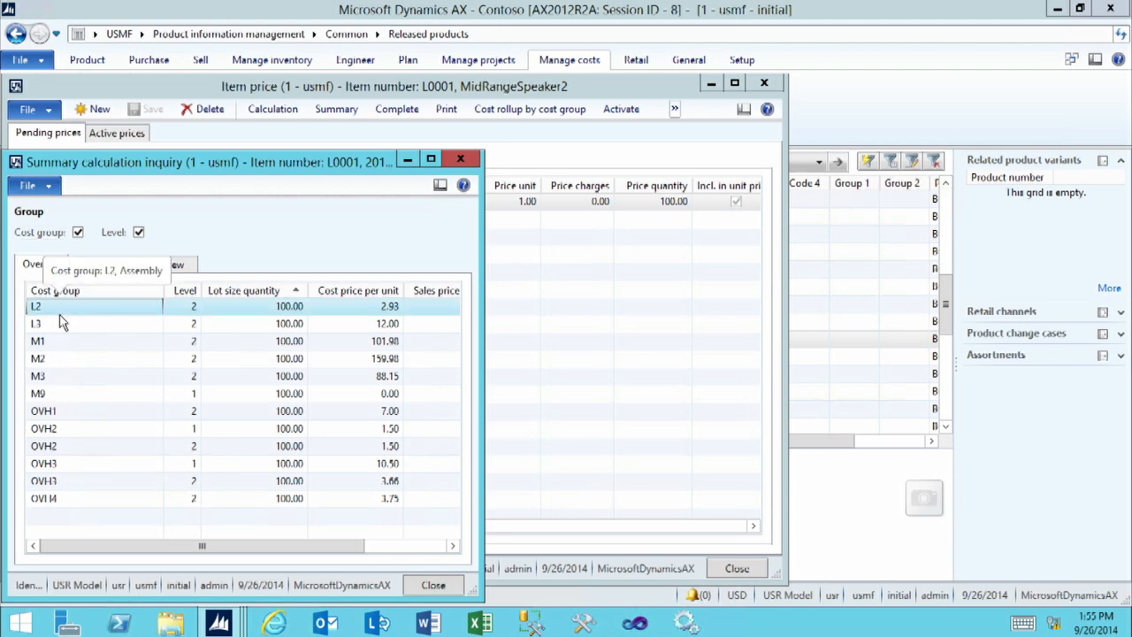
# - Examine cost groups L3 through M9 in L0001's summary calculation inquiry, and review the item's complete cost calculation, closing both views
pyautogui.click(50, 329)
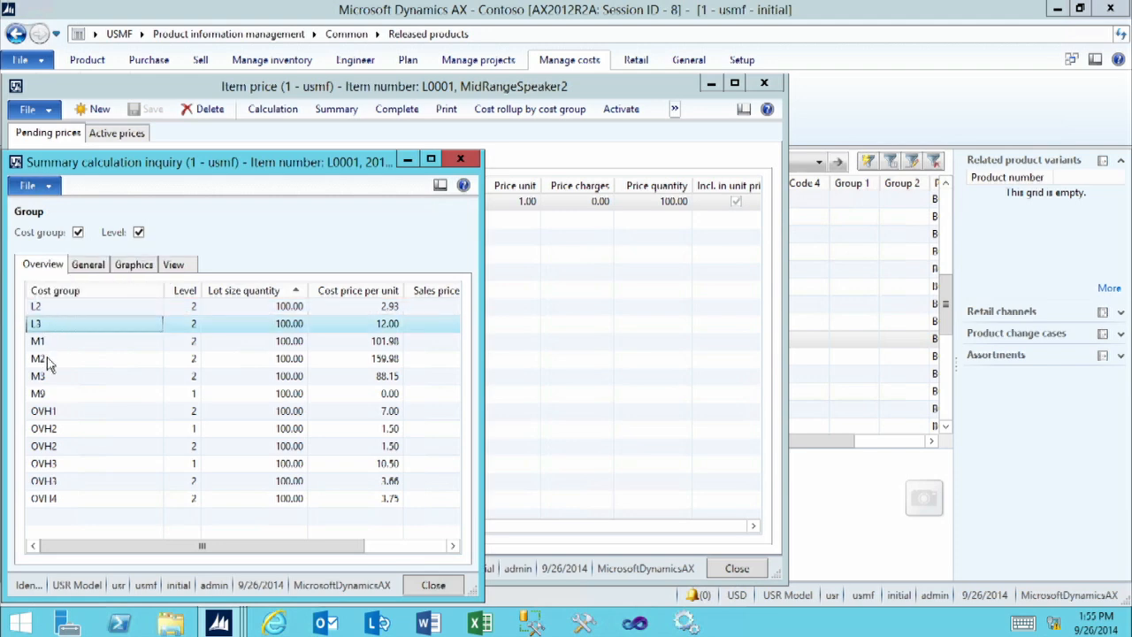
pyautogui.click(57, 347)
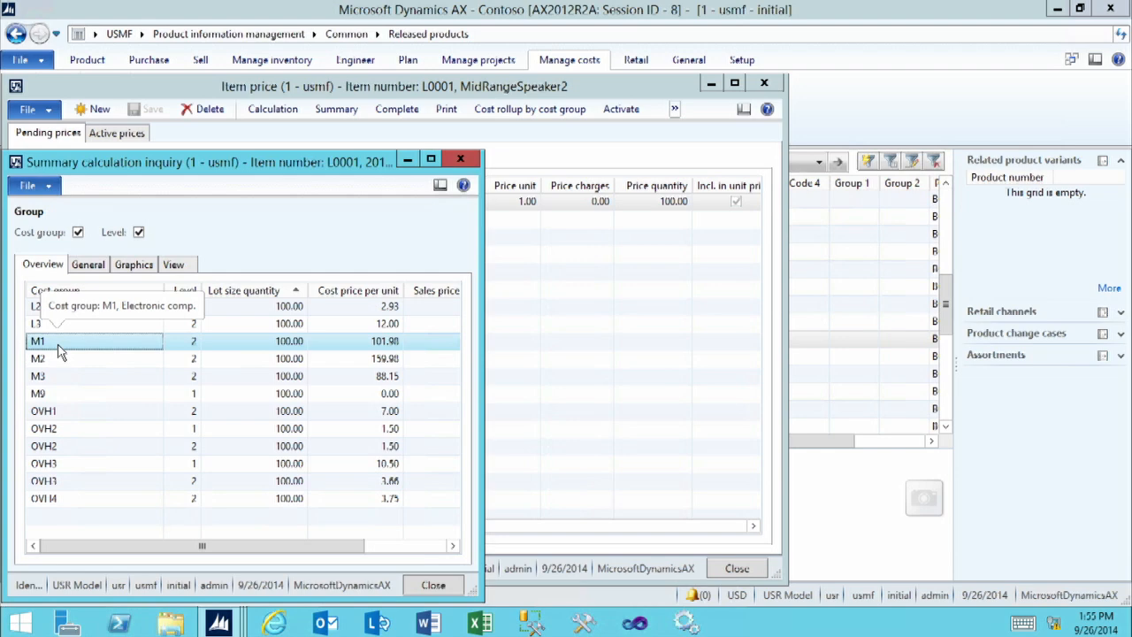
pyautogui.click(60, 362)
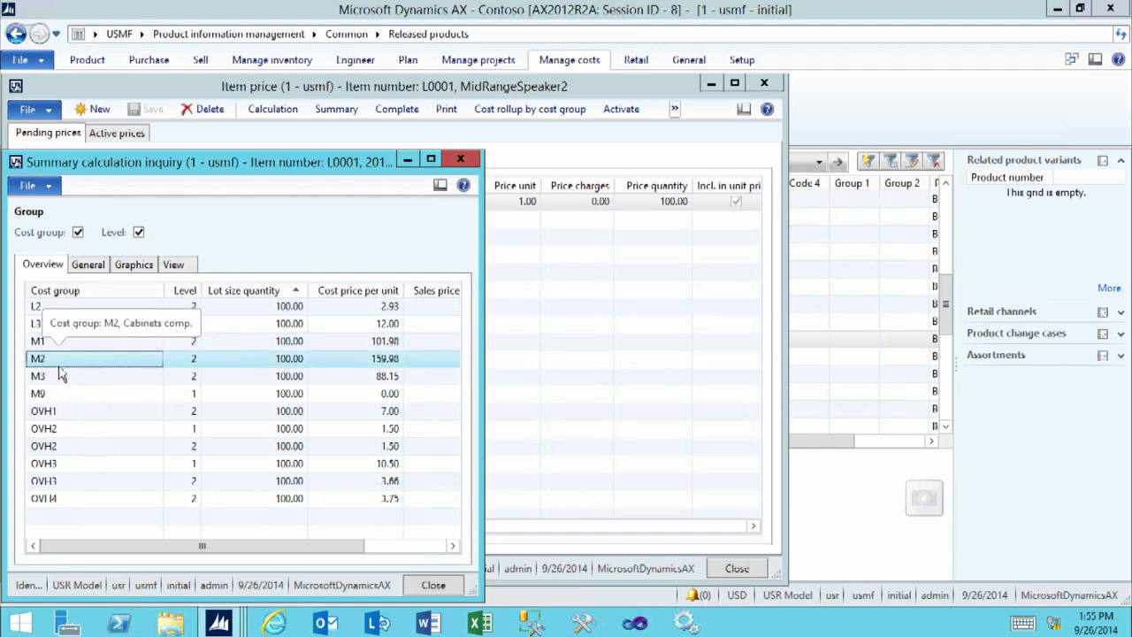
pyautogui.click(60, 380)
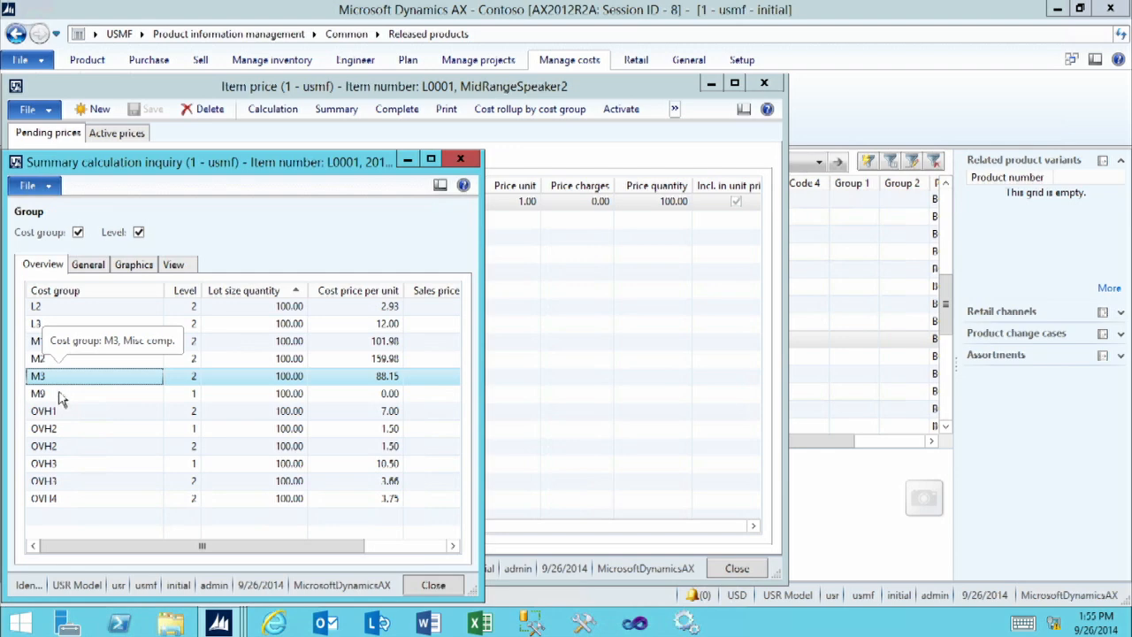
pyautogui.click(62, 396)
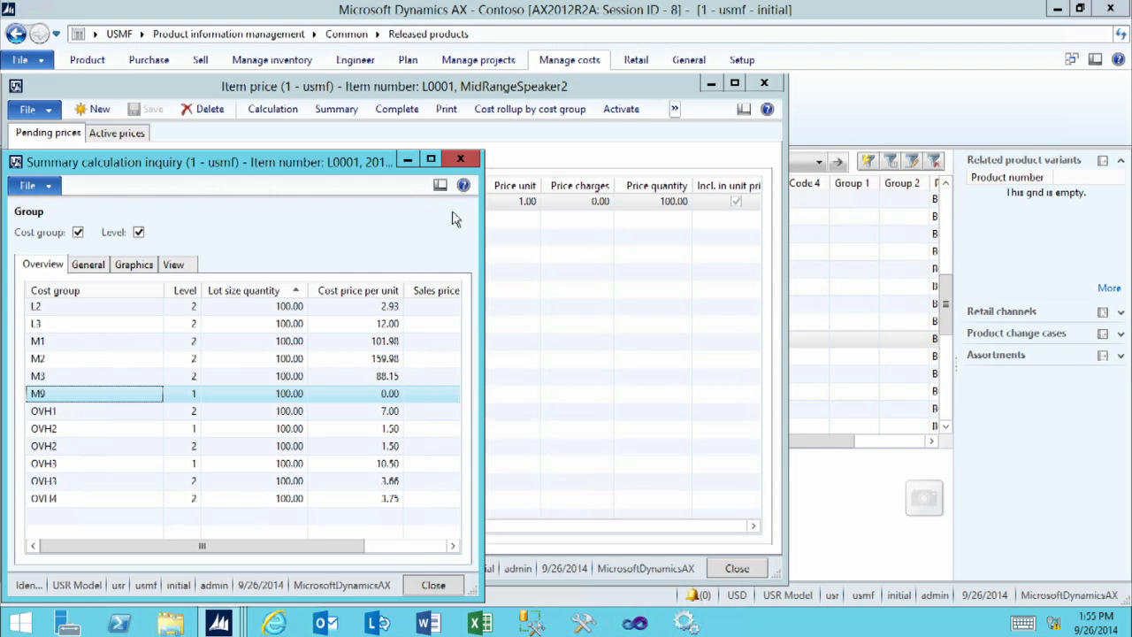
pyautogui.click(460, 158)
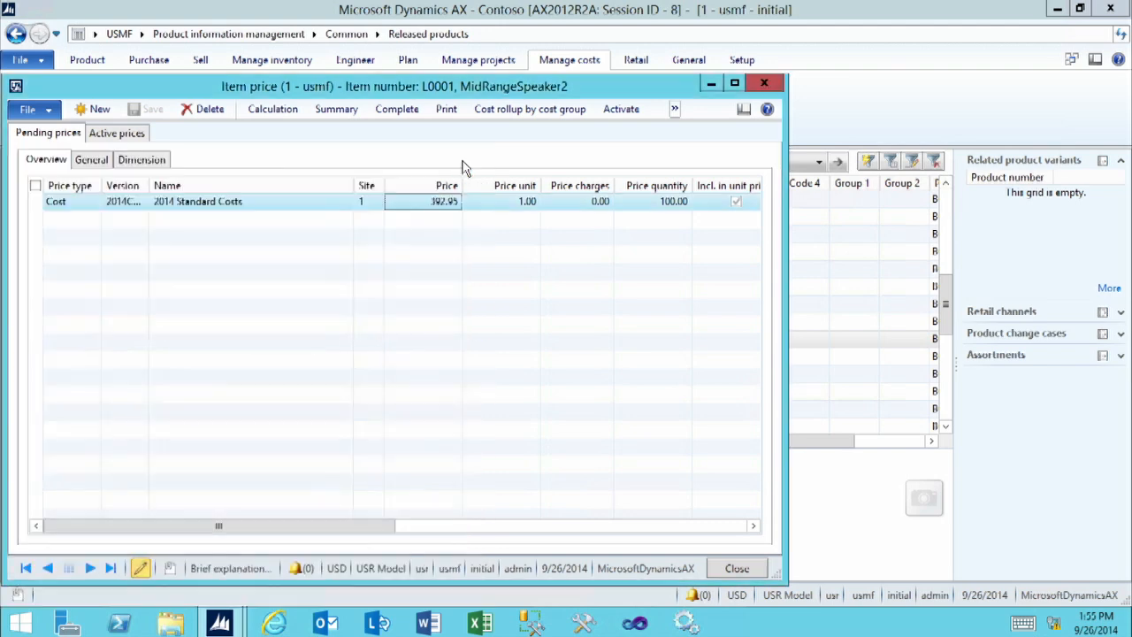
pyautogui.click(395, 111)
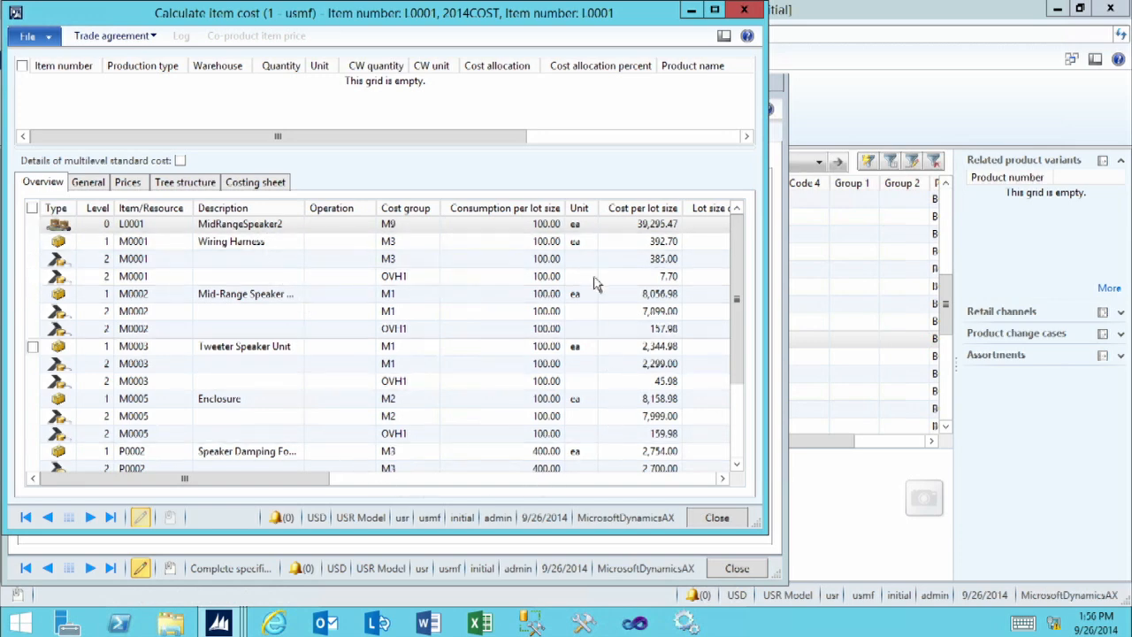
pyautogui.click(727, 516)
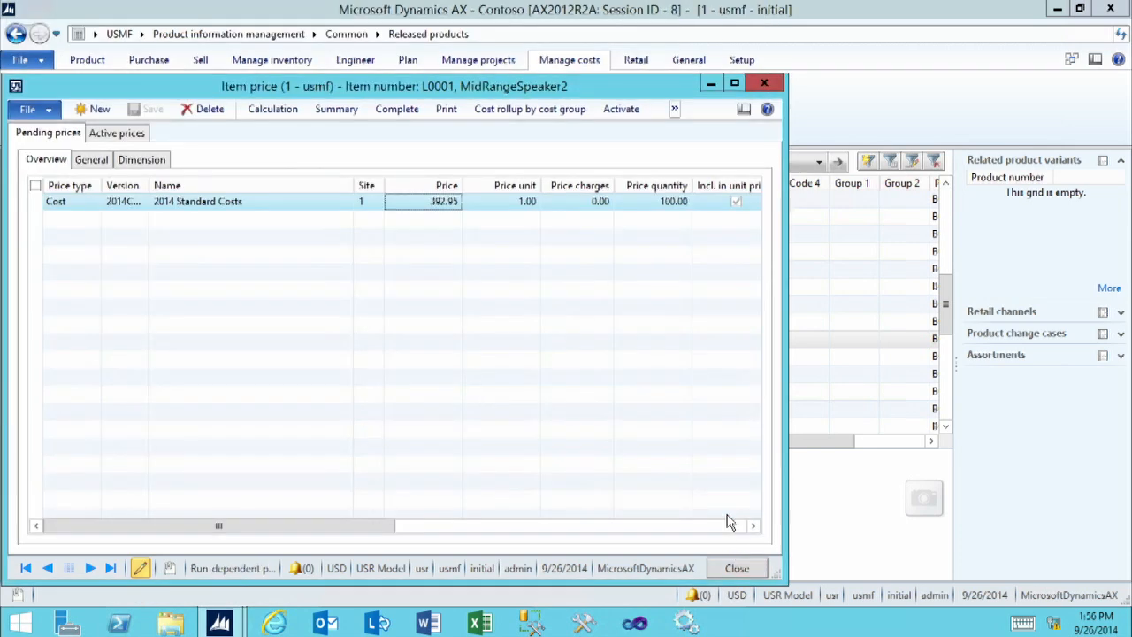
# - Activate L0001's pending 2014COST price, check its 2014 Standard Costs record among the active prices, and close the item price form
pyautogui.moveTo(783, 487); pyautogui.dragTo(1009, 452)
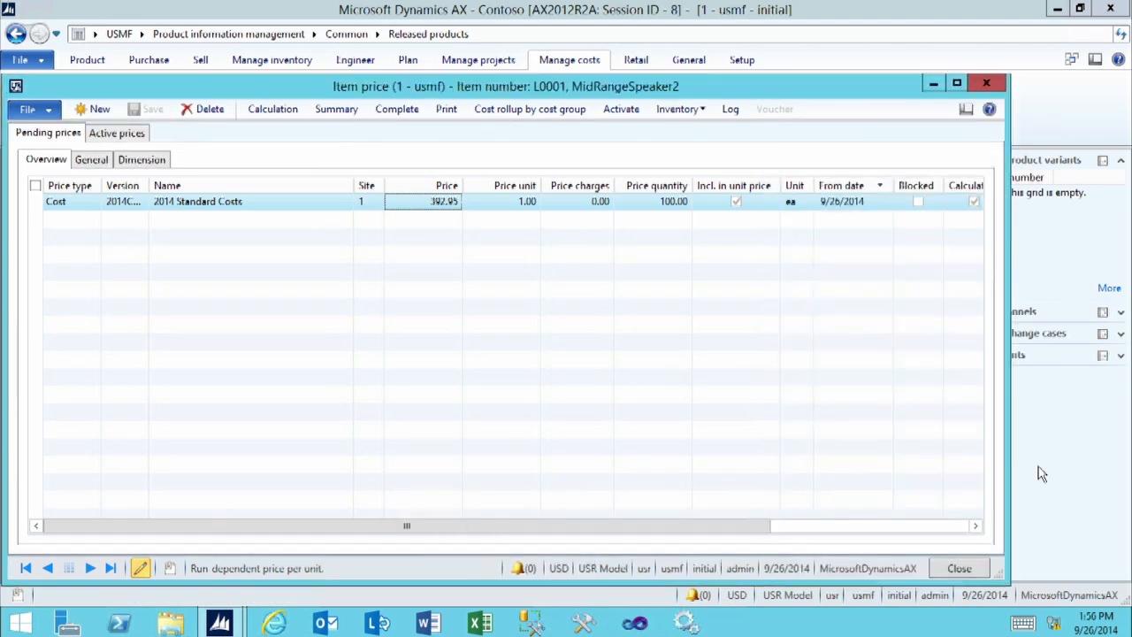
pyautogui.click(623, 109)
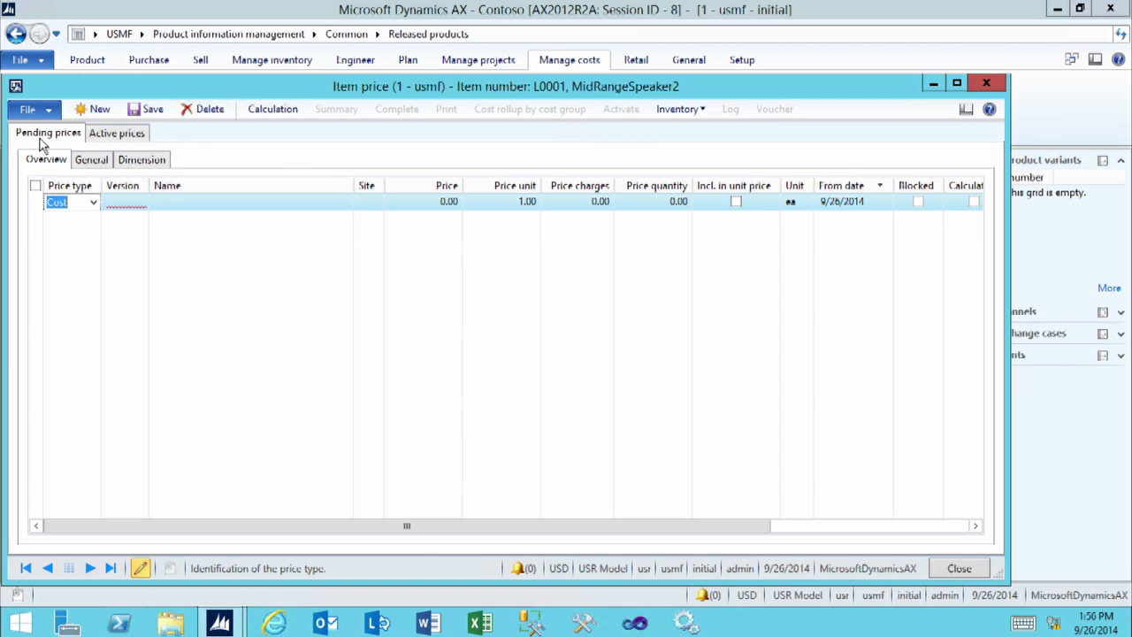
pyautogui.click(104, 140)
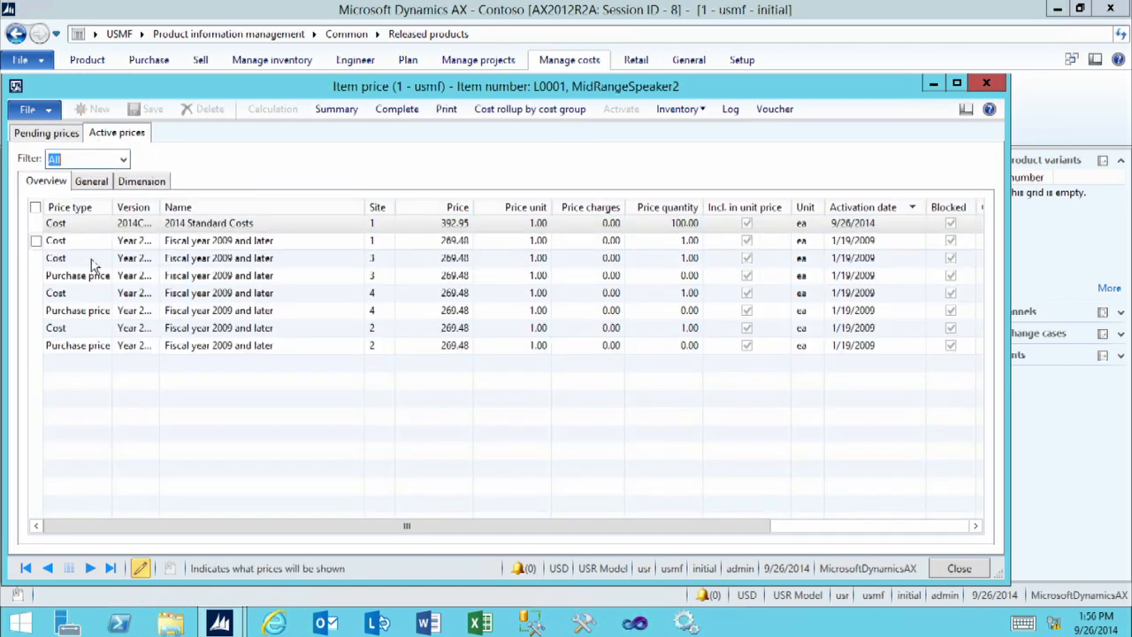
pyautogui.click(132, 227)
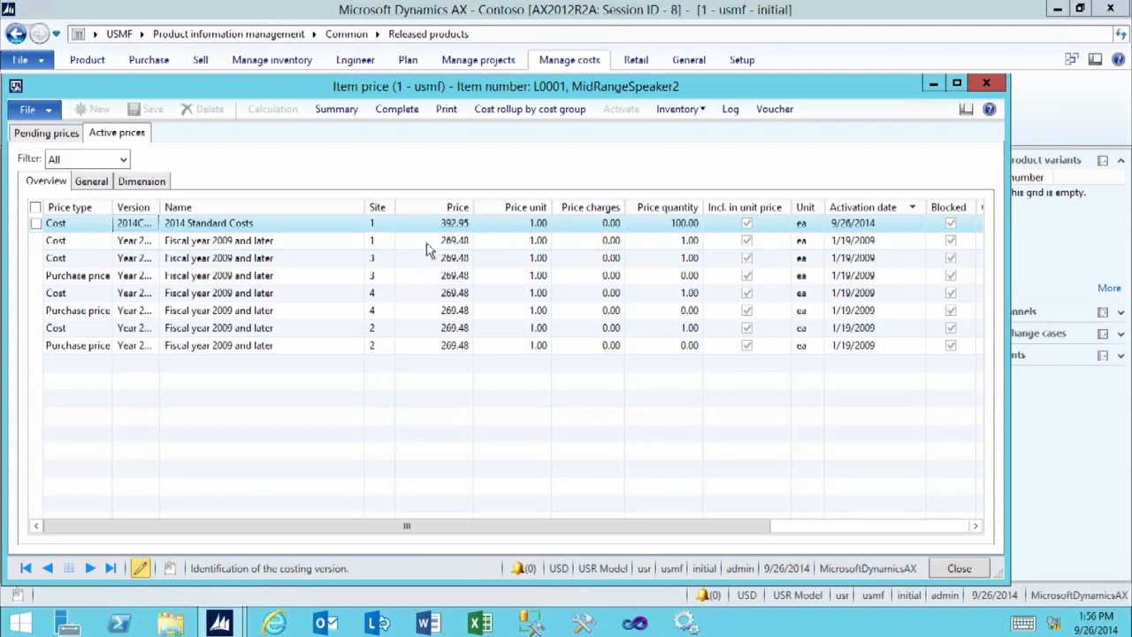
pyautogui.click(959, 568)
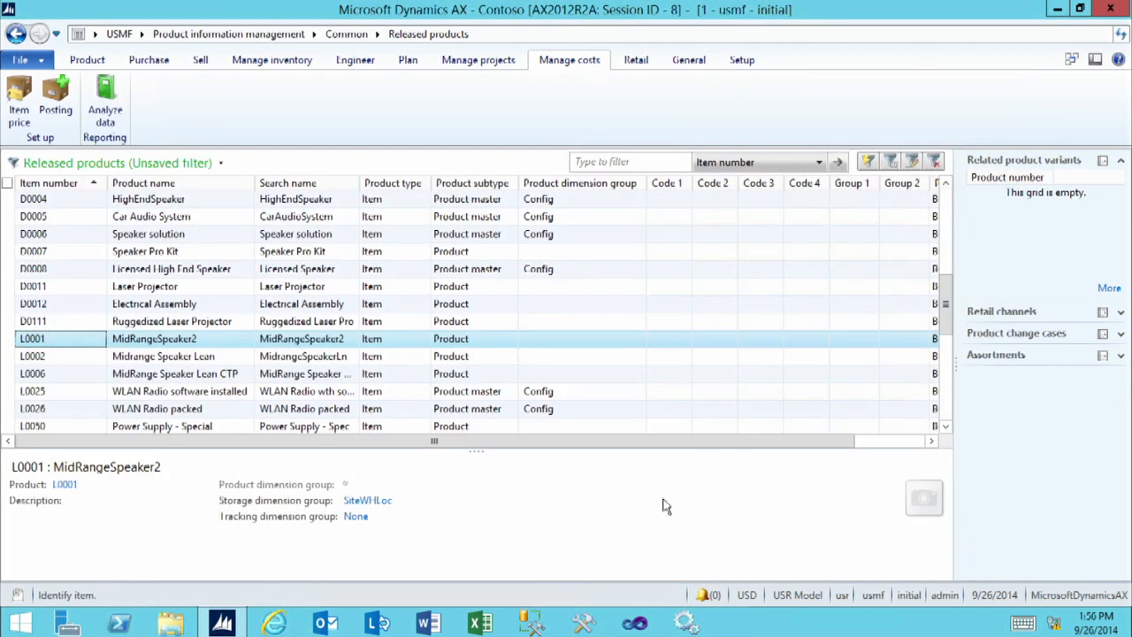